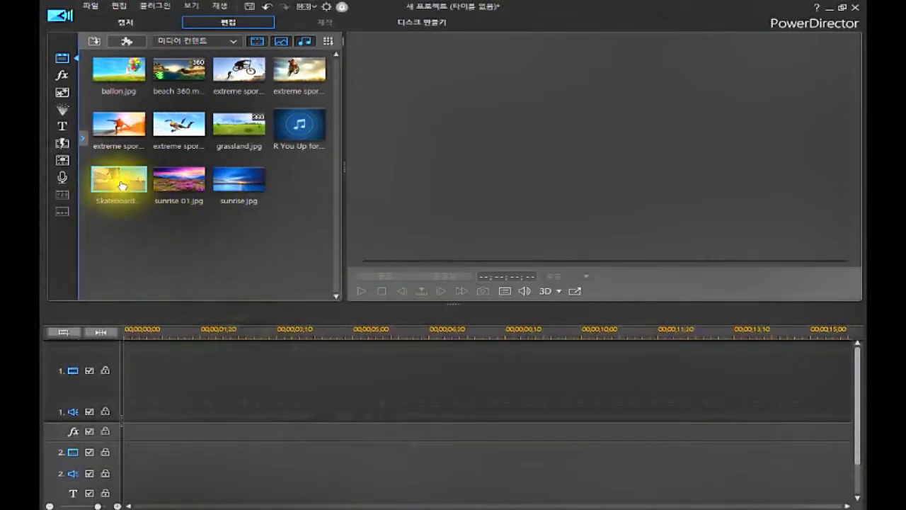
Step: Place the Skateboard video clip at the start of the first video track and select it
left_click_drag(122, 185, 120, 367)
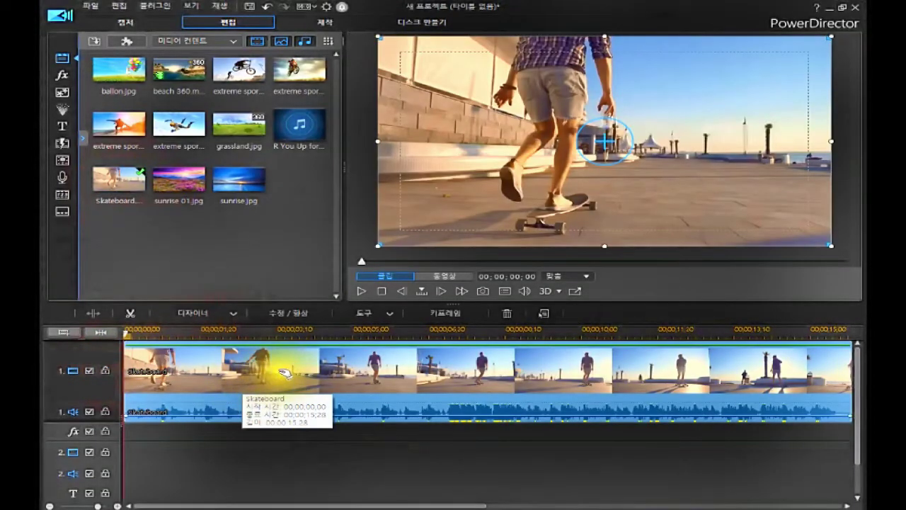
left_click(263, 373)
left_click(333, 371)
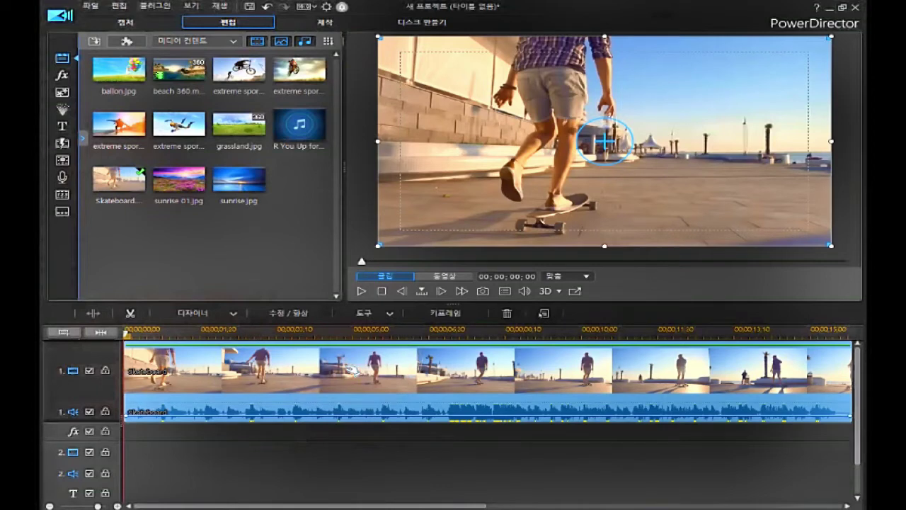
left_click(375, 367)
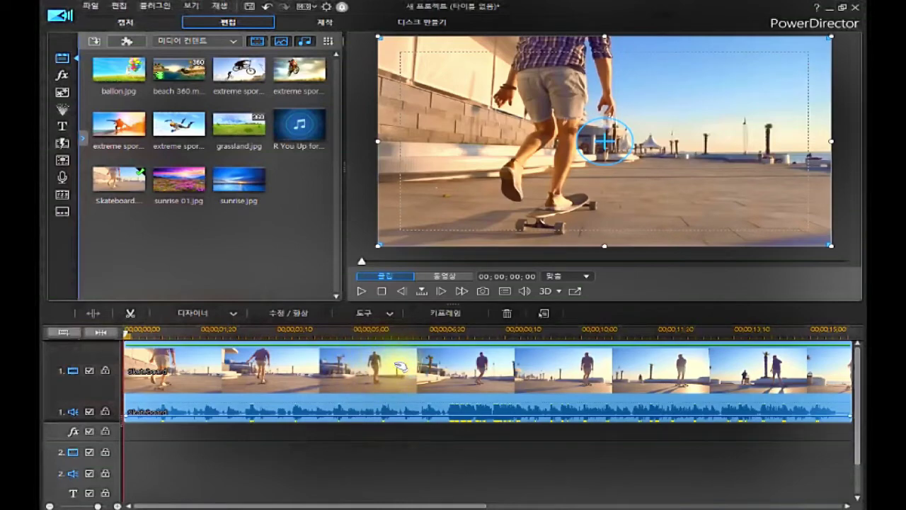
right_click(401, 365)
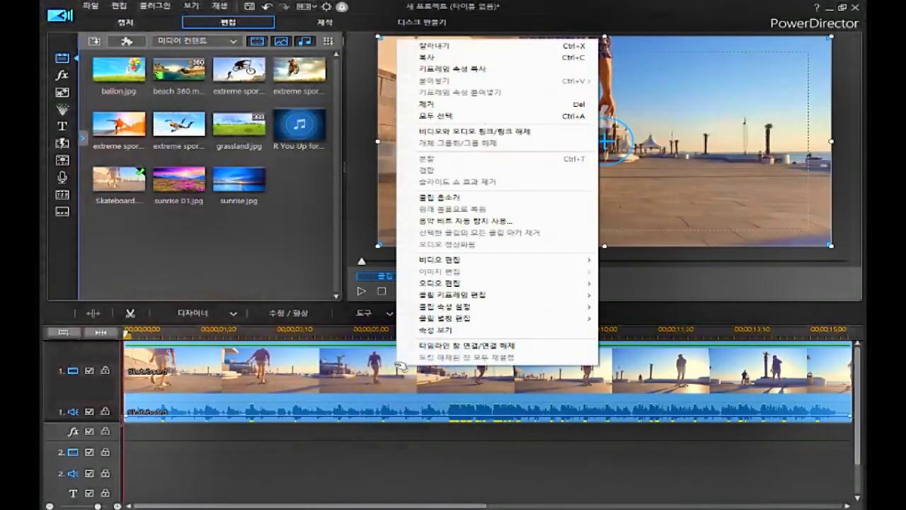
mouse_move(465, 262)
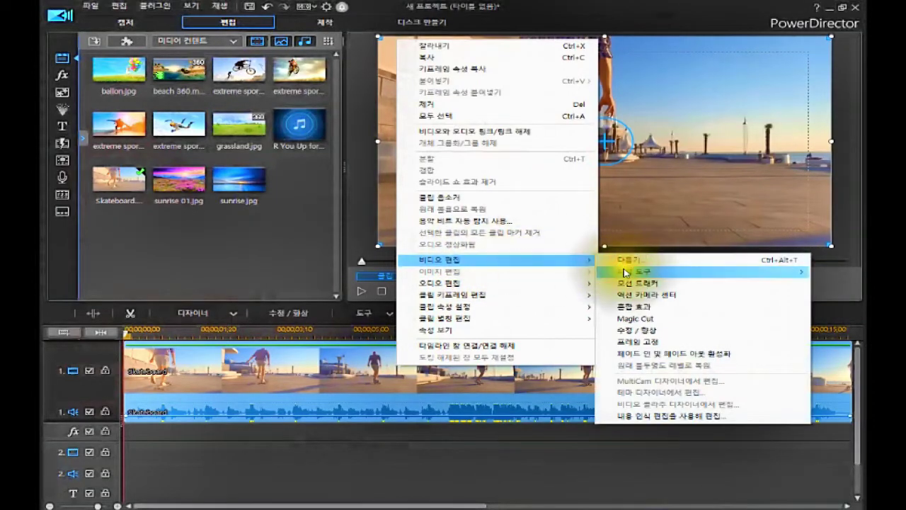
mouse_move(623, 273)
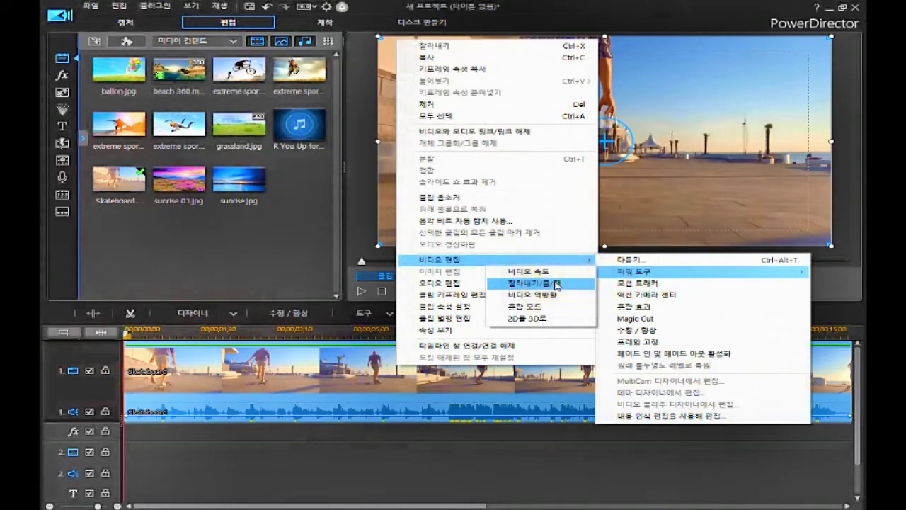
left_click(346, 393)
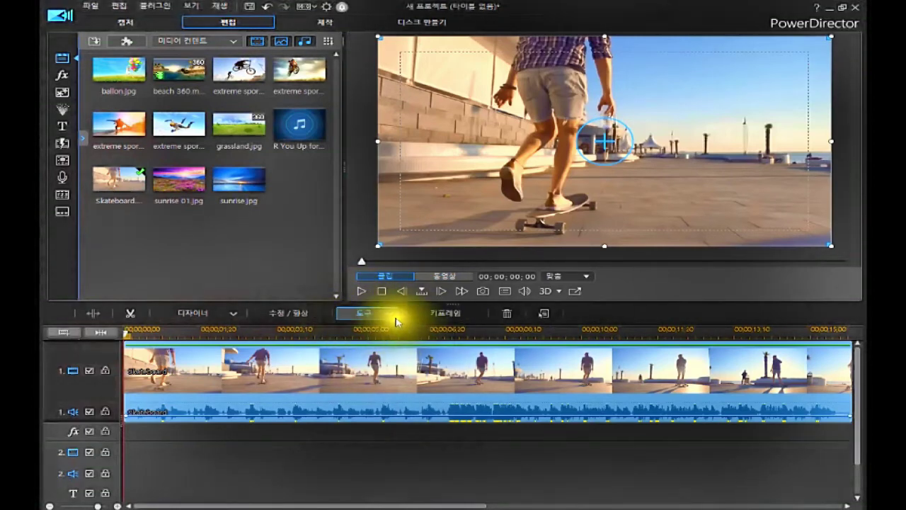
Step: Open the Crop/Zoom/Pan (잘라내기/줌/팬) power tool for the Skateboard clip and enlarge its window
left_click(393, 317)
mouse_move(391, 331)
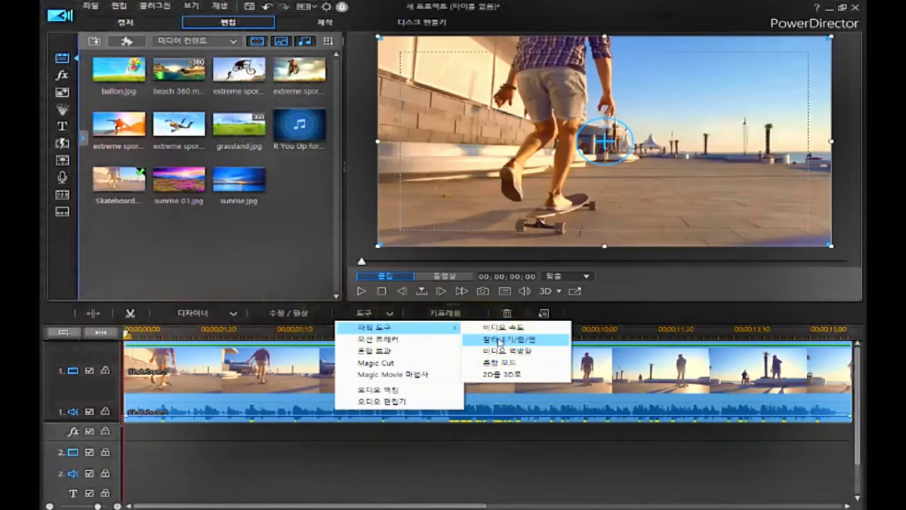
left_click(500, 340)
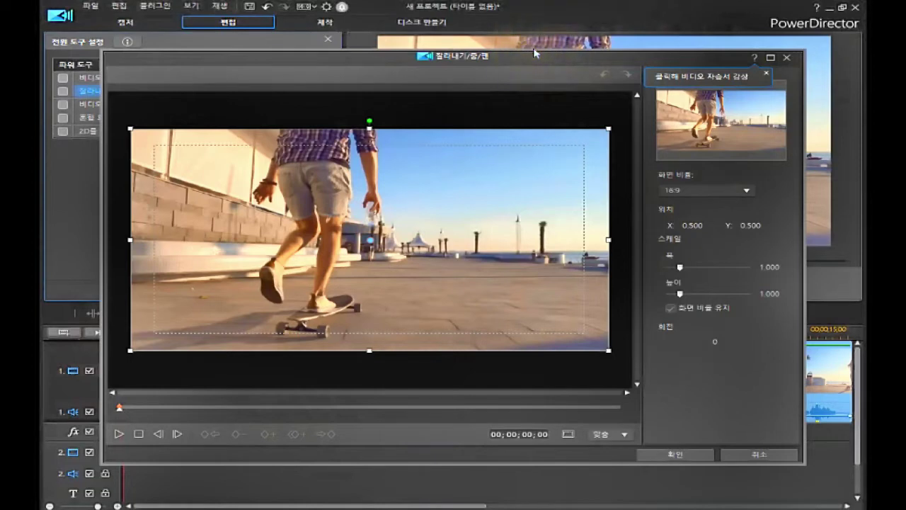
left_click(534, 51)
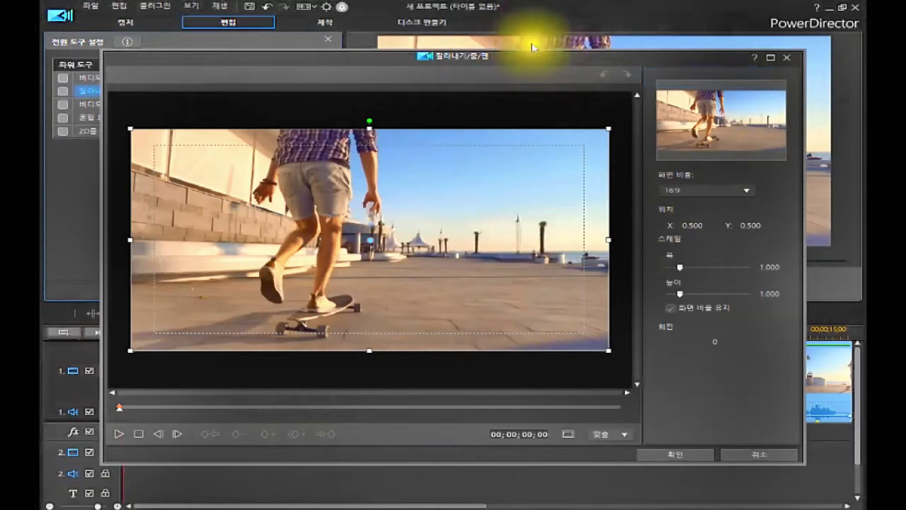
left_click_drag(532, 50, 532, 22)
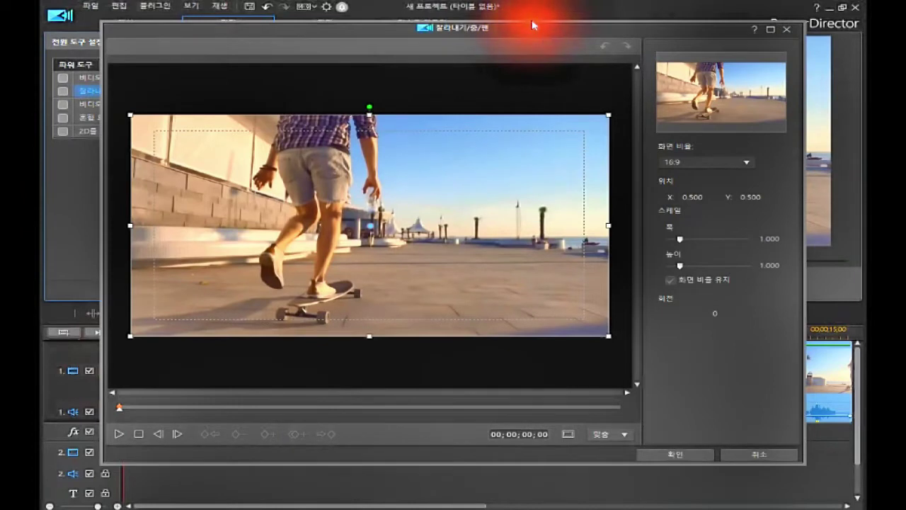
left_click_drag(802, 198, 819, 191)
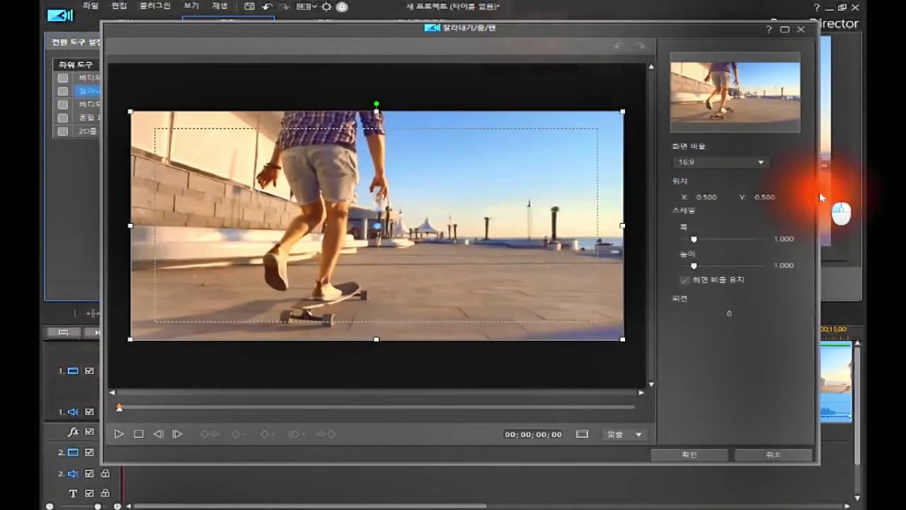
left_click_drag(99, 227, 66, 248)
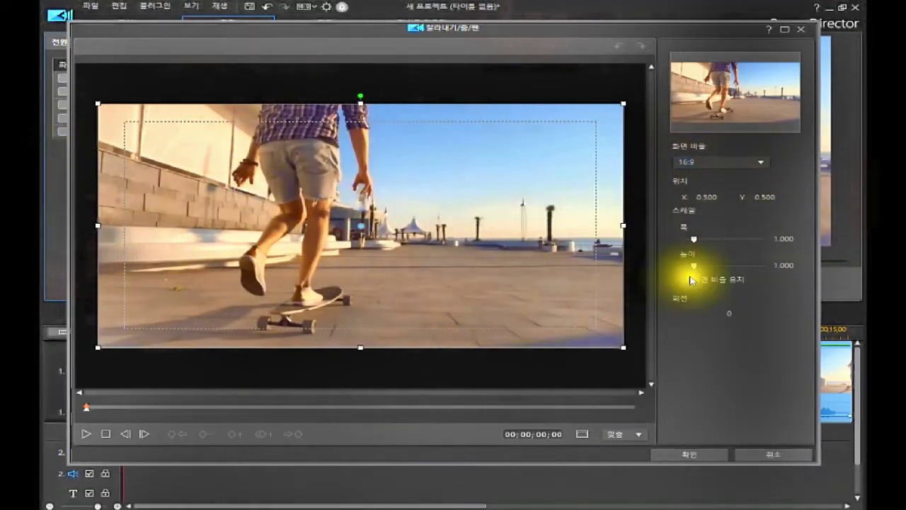
Step: Try the 4:3 aspect ratio for the crop area and return it to 16:9
left_click(759, 162)
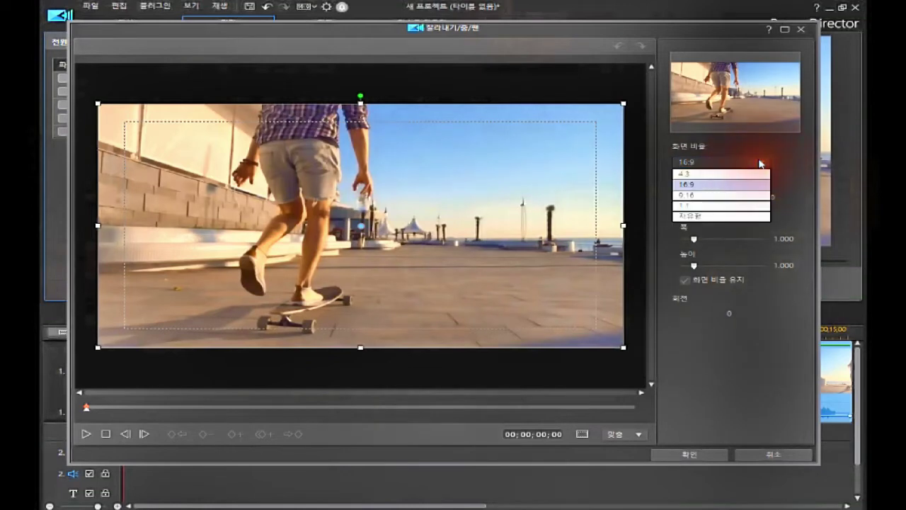
left_click(720, 177)
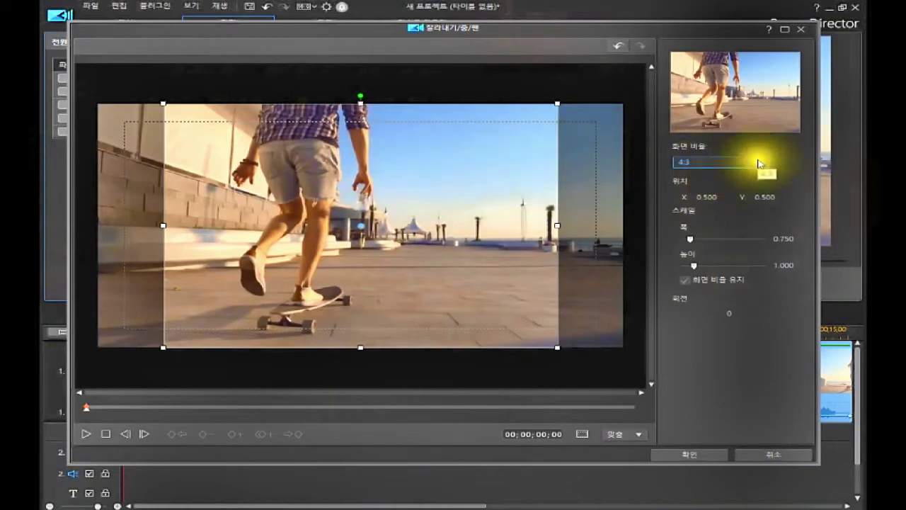
left_click(759, 163)
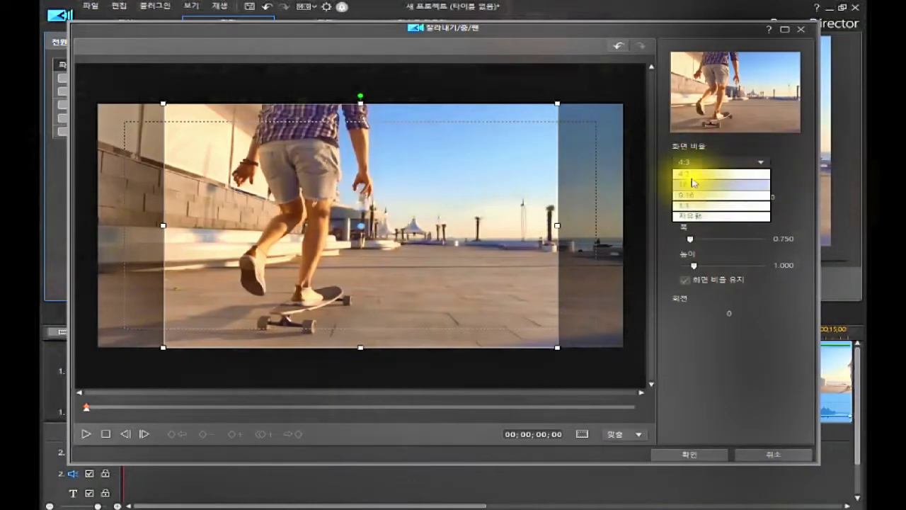
left_click(690, 186)
Step: Set the crop area's aspect ratio to 9:16 and move it over the skateboarder, to about X 0.391
left_click(757, 162)
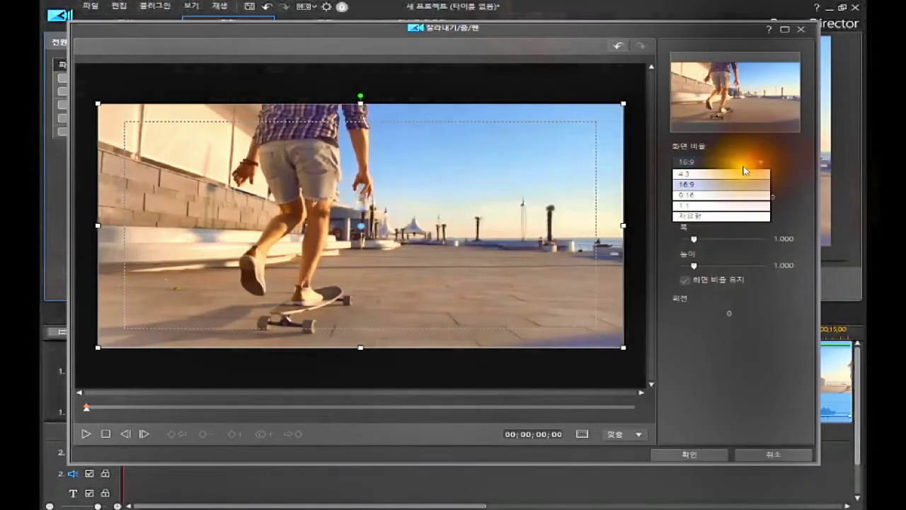
left_click(705, 197)
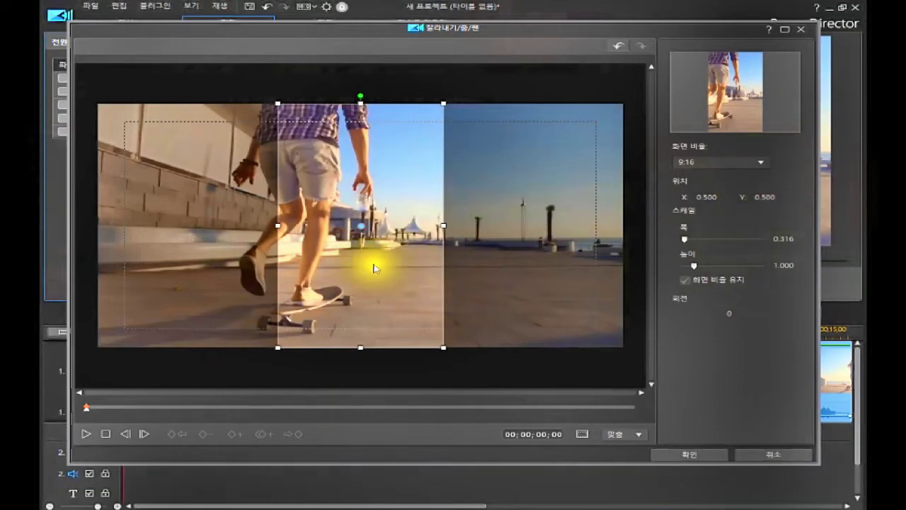
left_click_drag(360, 225, 301, 228)
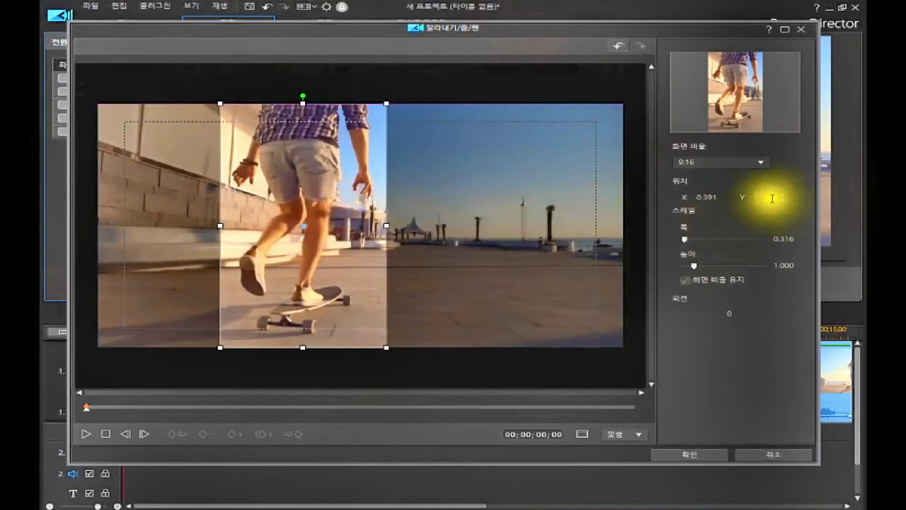
Step: Set the crop area's aspect ratio to 1:1 and shift it slightly to about X 0.400, Y 0.522
left_click(760, 162)
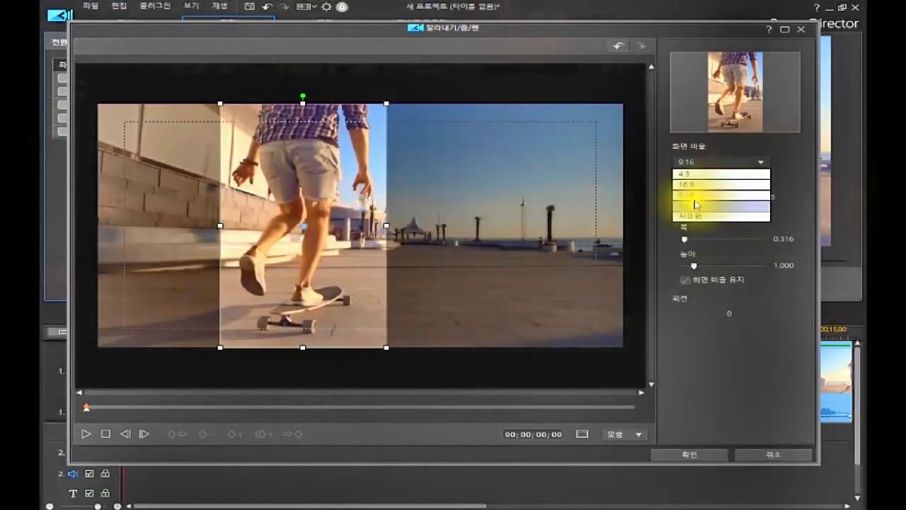
left_click(690, 205)
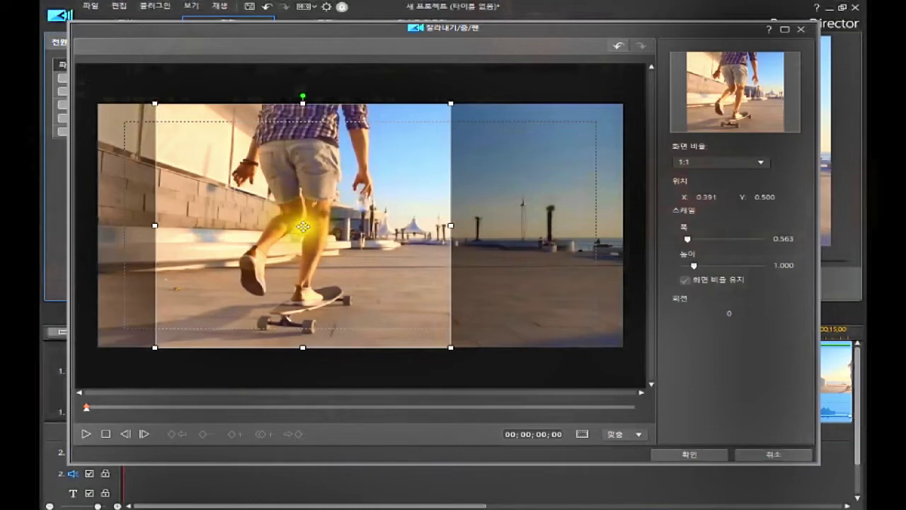
mouse_move(303, 225)
left_mouse_down()
mouse_move(456, 239)
mouse_move(300, 227)
mouse_move(283, 234)
mouse_move(310, 230)
left_mouse_up()
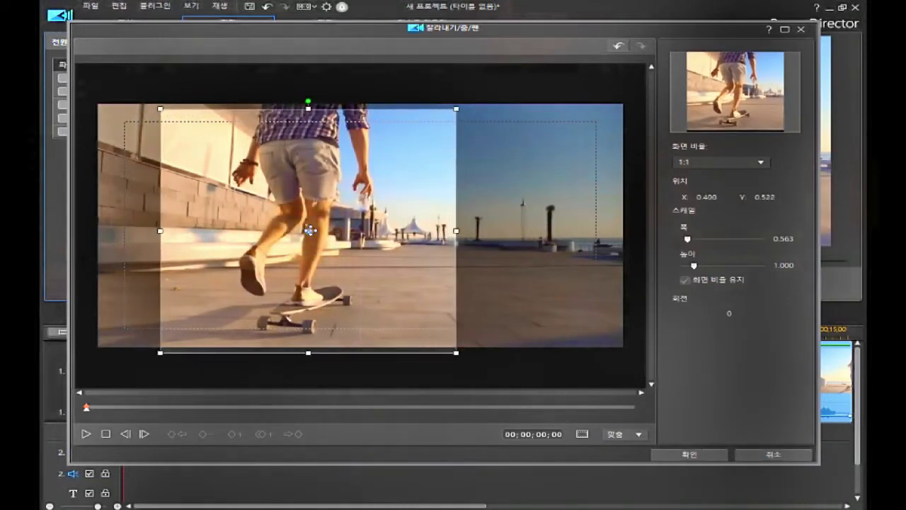
Step: Switch the crop area to the freeform (자유형) ratio and stretch it to about 1.199 in width and 1.044 in height
left_click(761, 166)
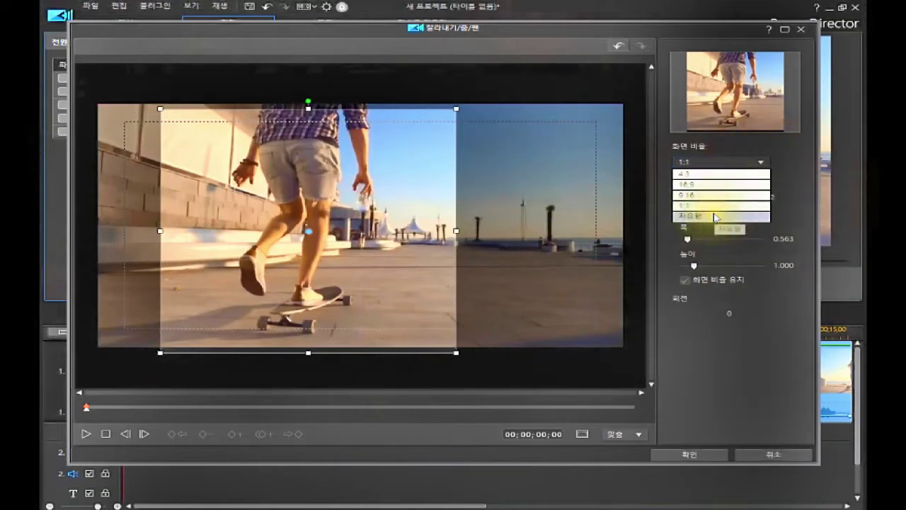
left_click(715, 217)
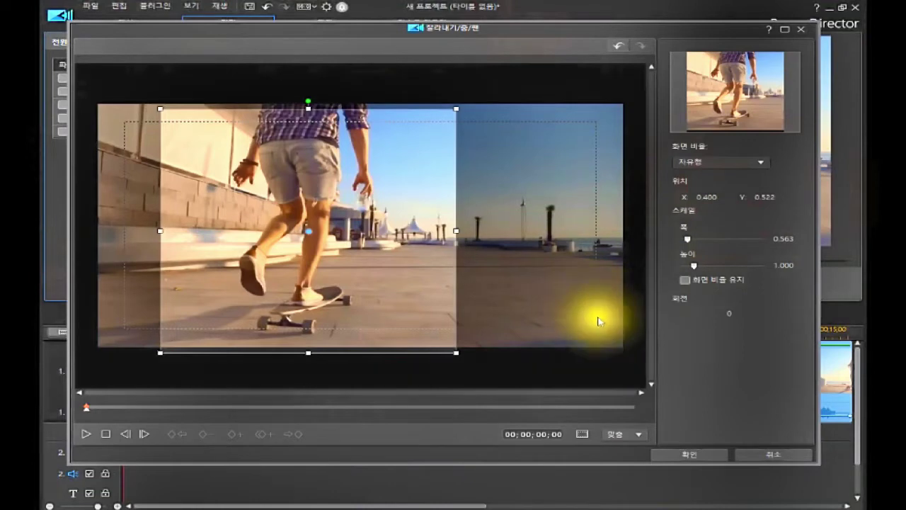
left_click(685, 280)
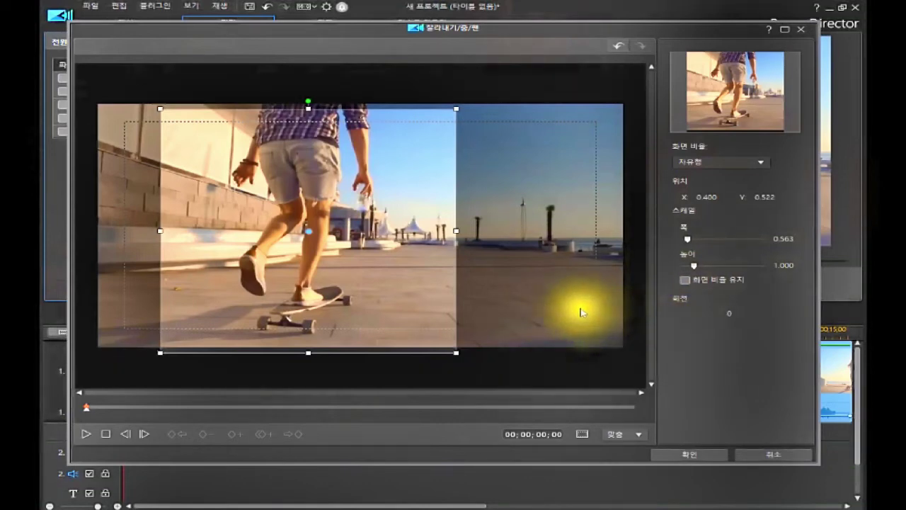
left_click_drag(453, 228, 623, 275)
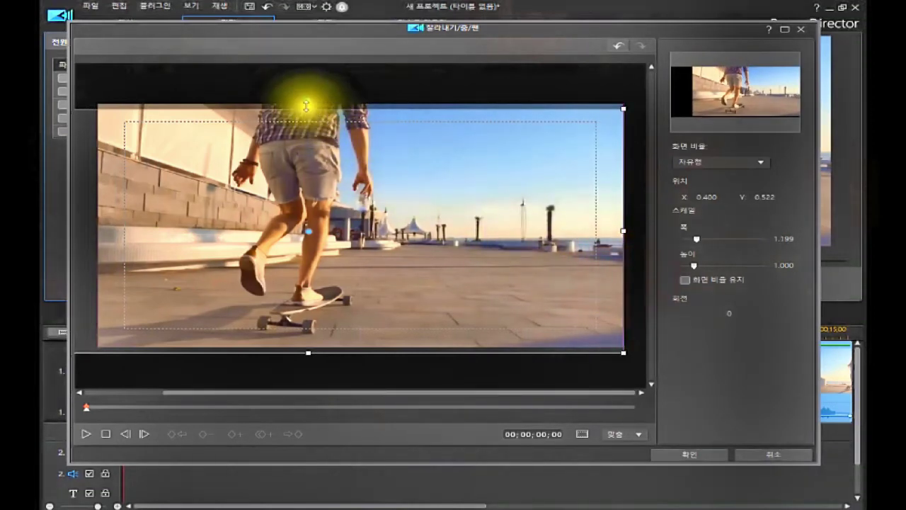
mouse_move(306, 106)
left_mouse_down()
mouse_move(303, 172)
mouse_move(314, 168)
mouse_move(318, 103)
left_mouse_up()
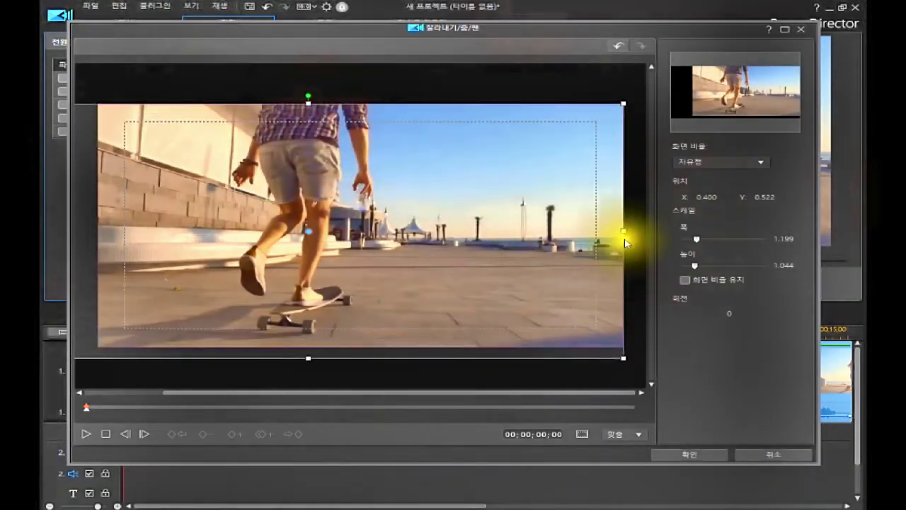
left_click_drag(620, 231, 621, 276)
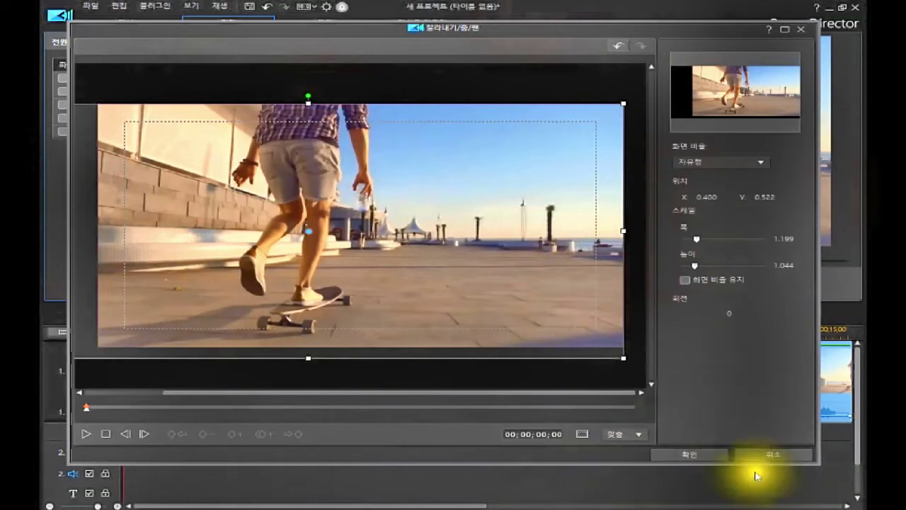
Step: Set the crop area's aspect ratio to 16:9 and adjust its X position to about 0.403
left_click(760, 167)
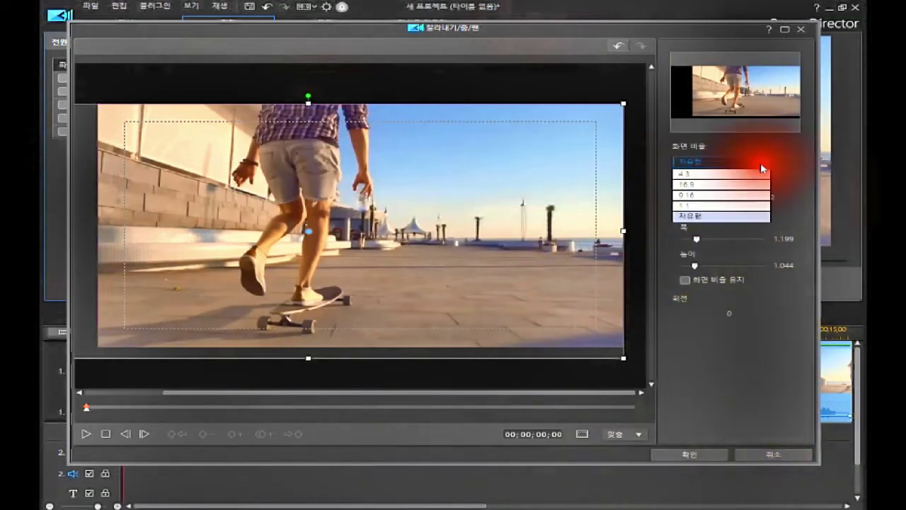
left_click(684, 186)
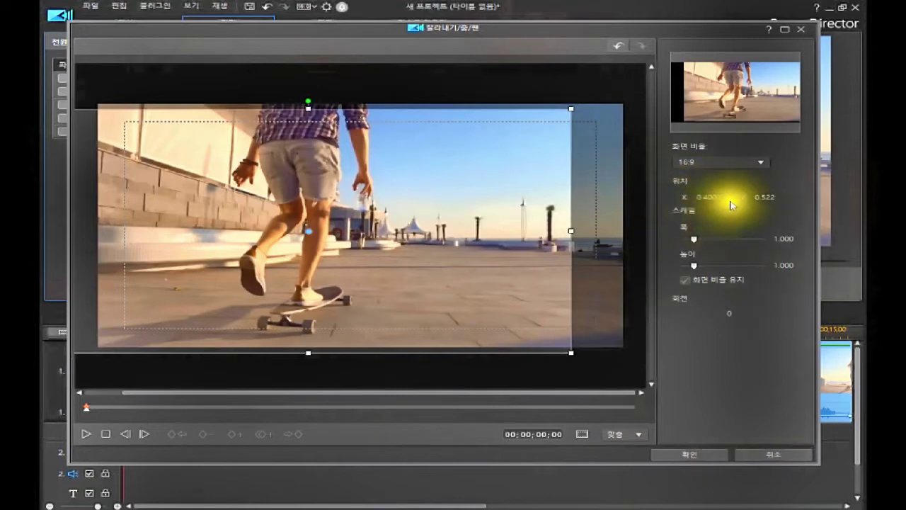
left_click(708, 196)
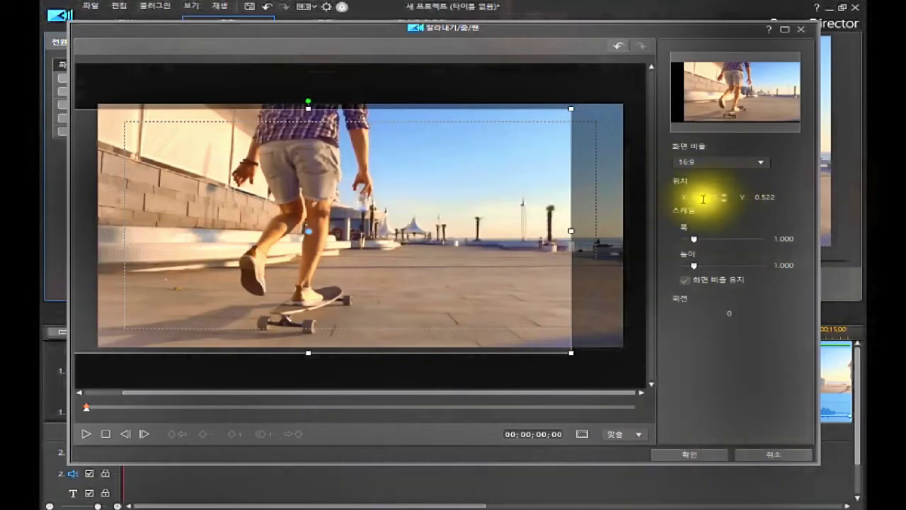
type("0.451")
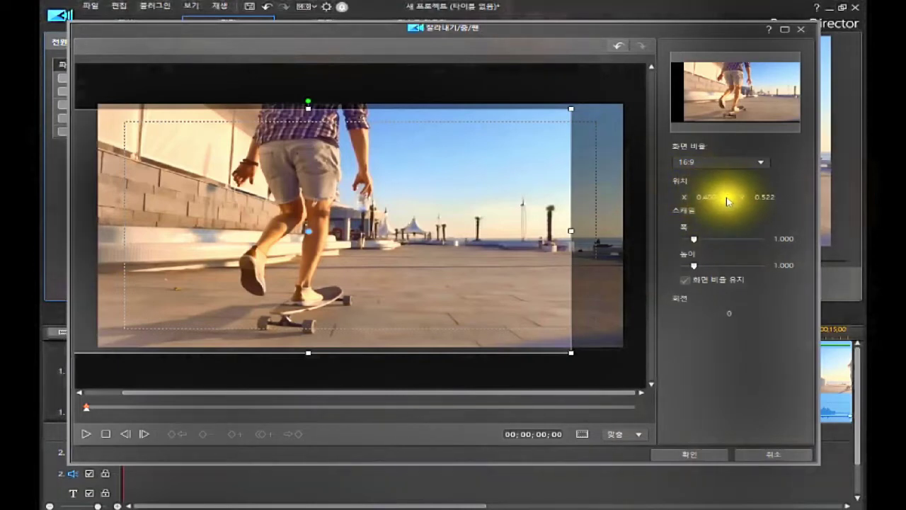
left_click(725, 198)
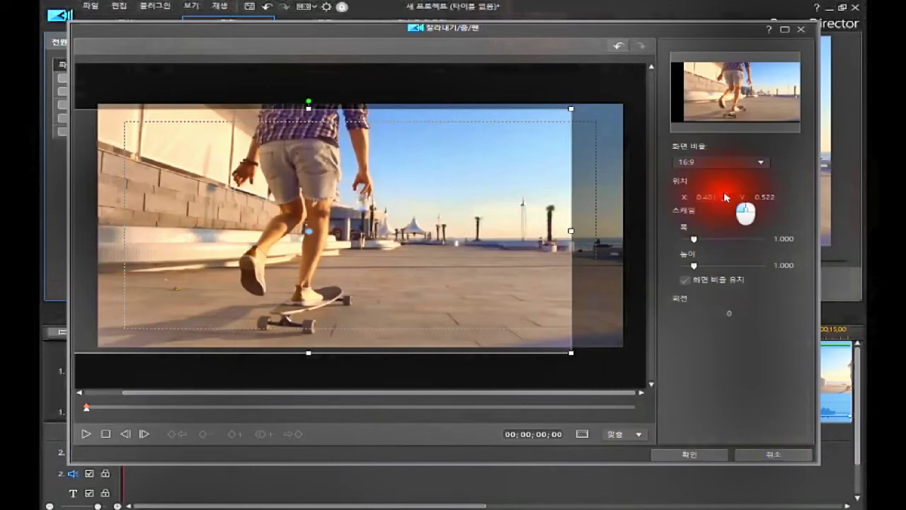
left_click(723, 196)
left_click(724, 195)
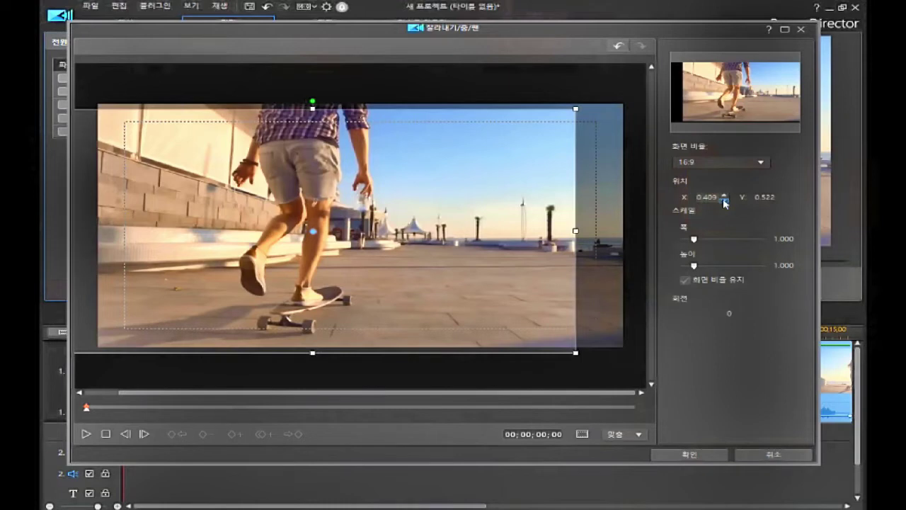
scroll(723, 198, "down", 5)
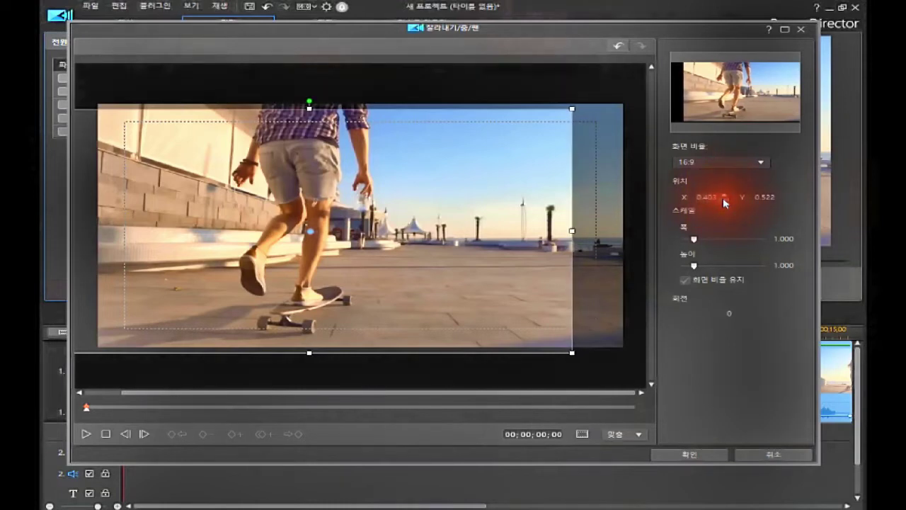
Step: Nudge the crop area's X position to 0.412
scroll(722, 199, "down", 1)
scroll(725, 198, "down", 1)
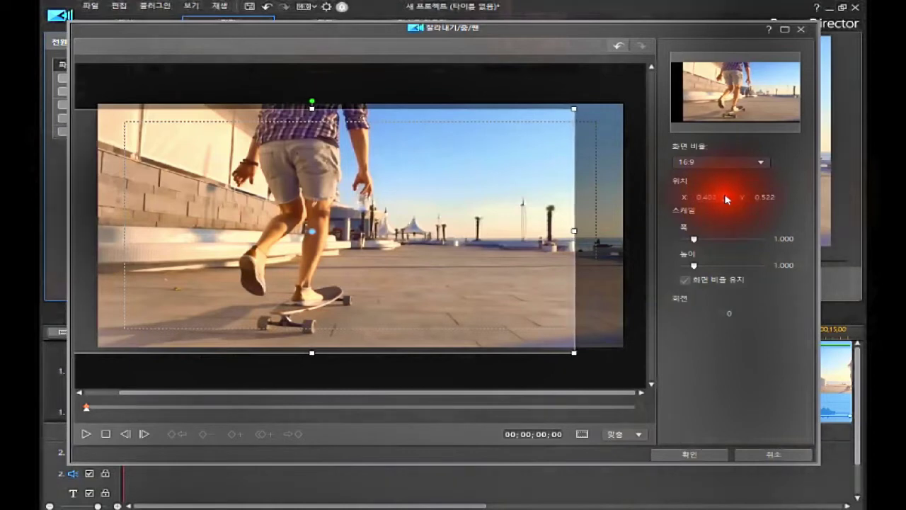
scroll(725, 199, "up", 2)
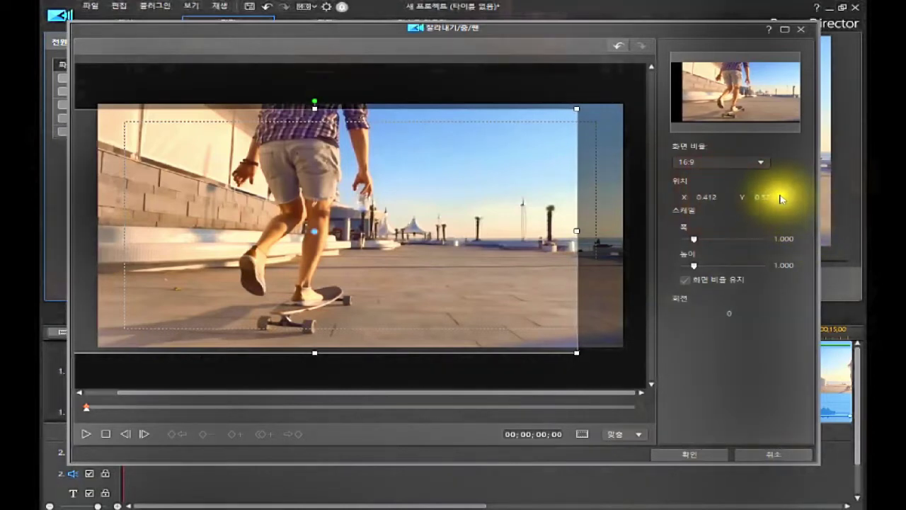
Step: Center the crop area by setting its Y position to 0.5 and its X position to 0.5
left_click(761, 197)
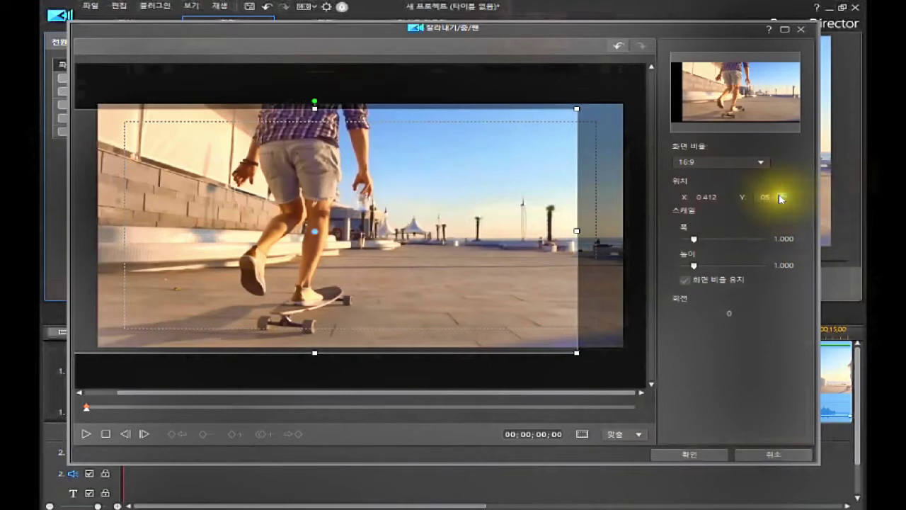
left_click(782, 197)
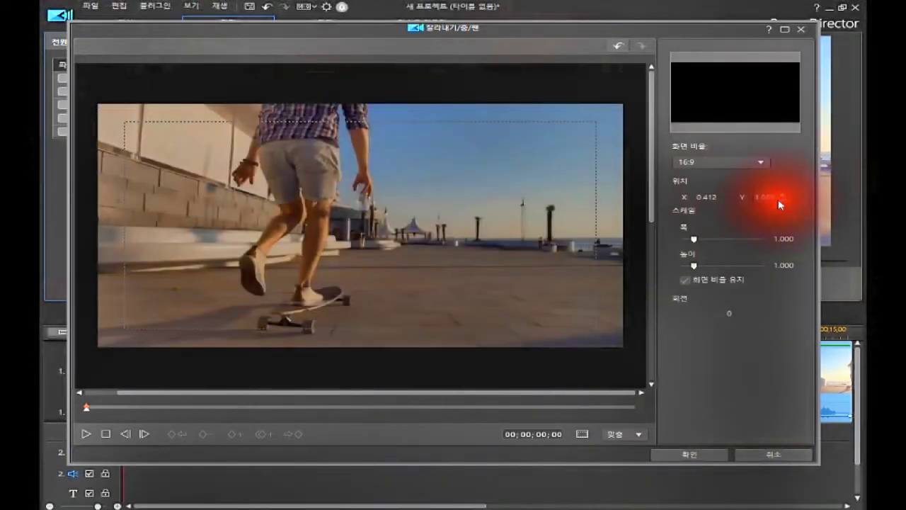
left_click(758, 196)
type("0.5")
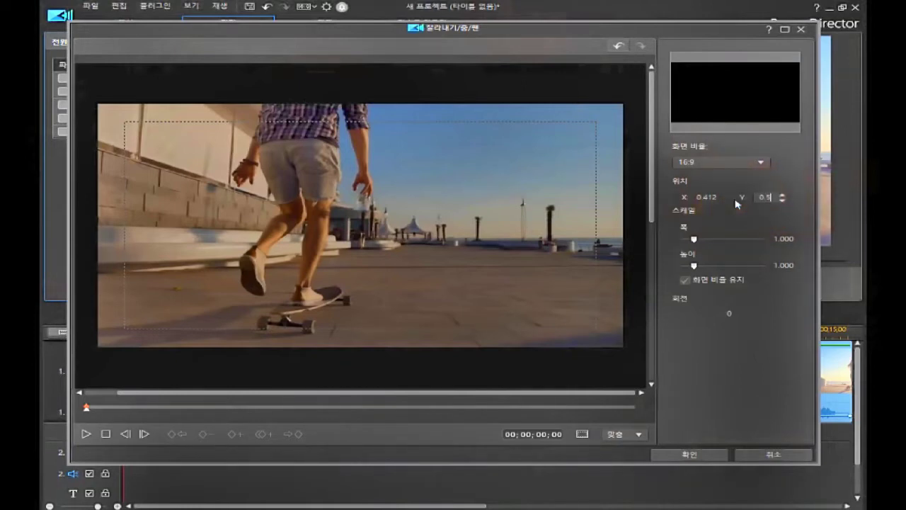
key("Return")
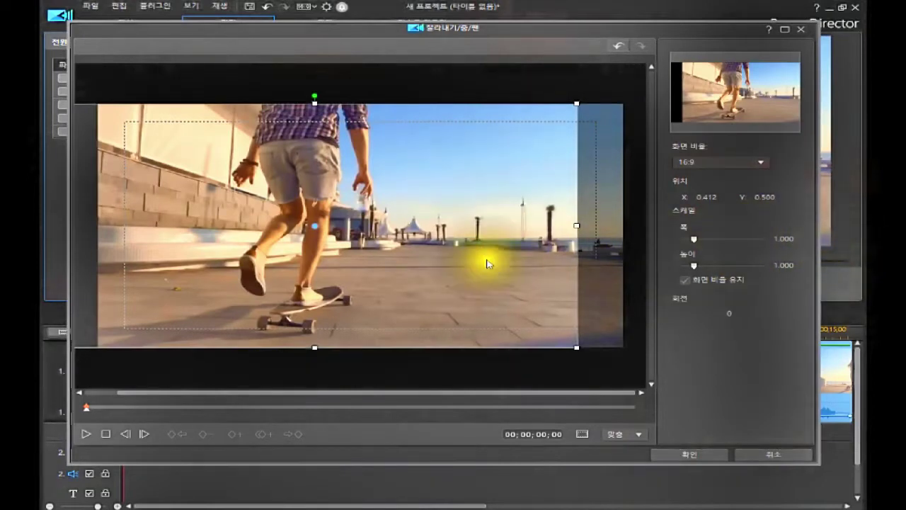
left_click(695, 197)
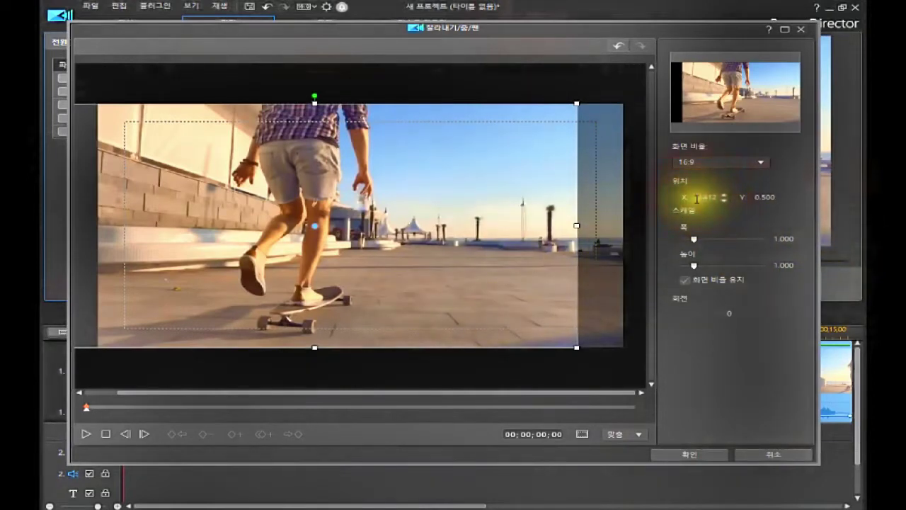
double_click(698, 198)
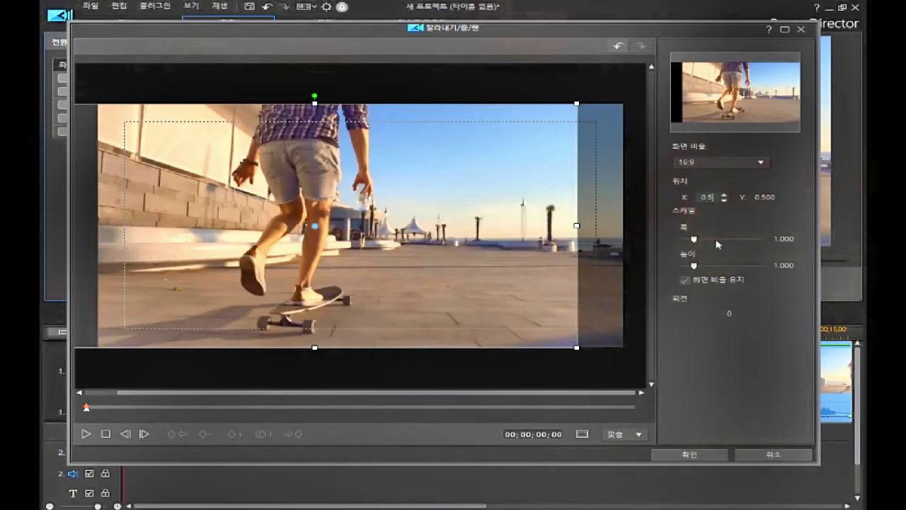
type("0.5")
key("Return")
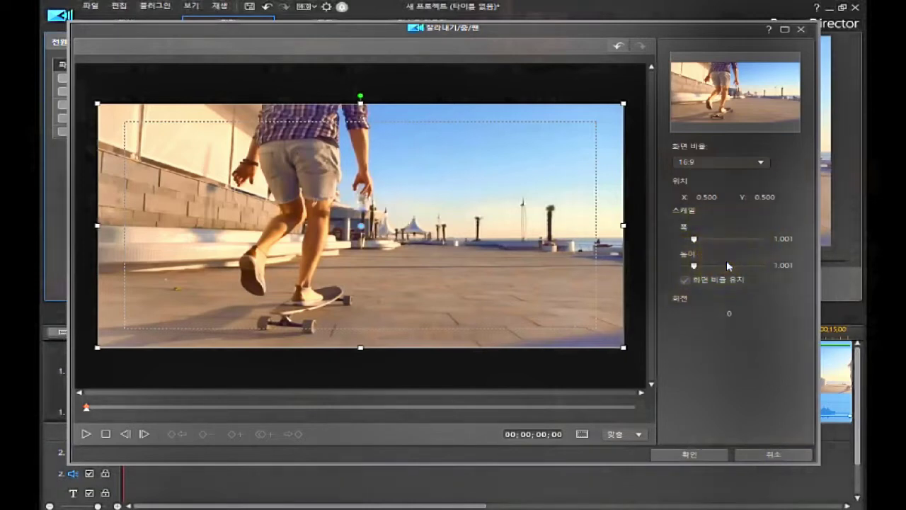
Step: Enlarge the crop area's scale to about 1.092 and restore its width and height to 1
left_click(693, 240)
left_click_drag(693, 237, 694, 269)
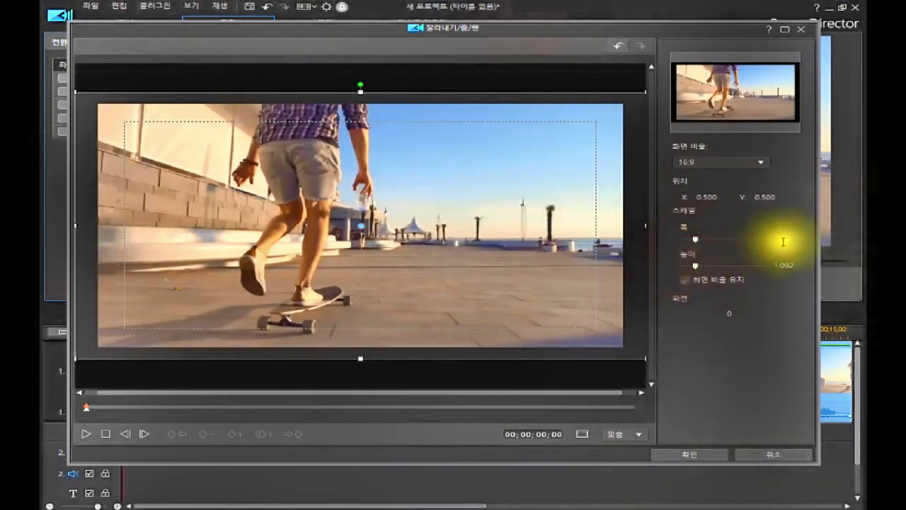
left_click_drag(770, 238, 794, 238)
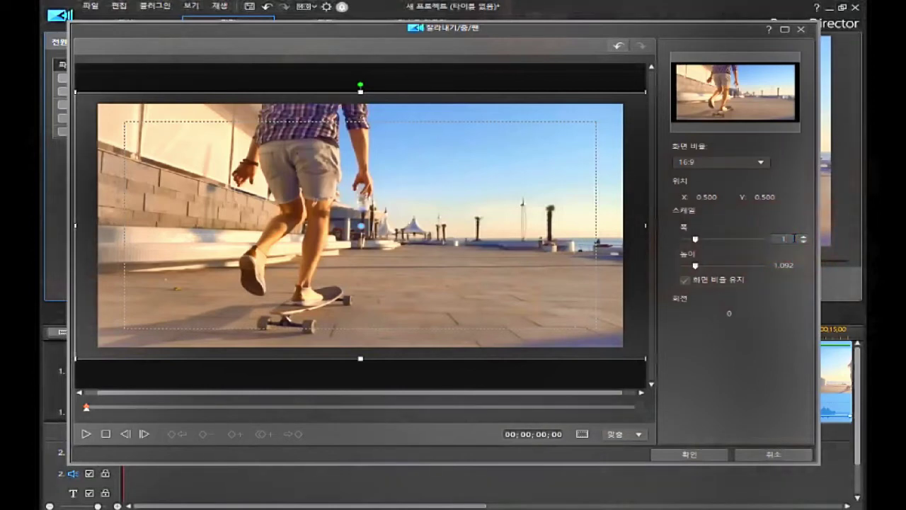
type("1")
key("Return")
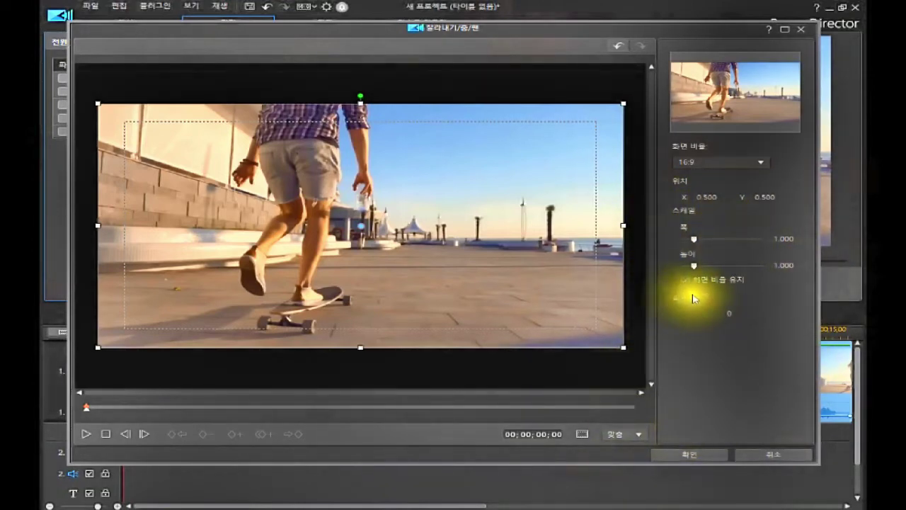
Step: Rotate the crop area to 90 degrees and reset the rotation to 0
left_click(727, 314)
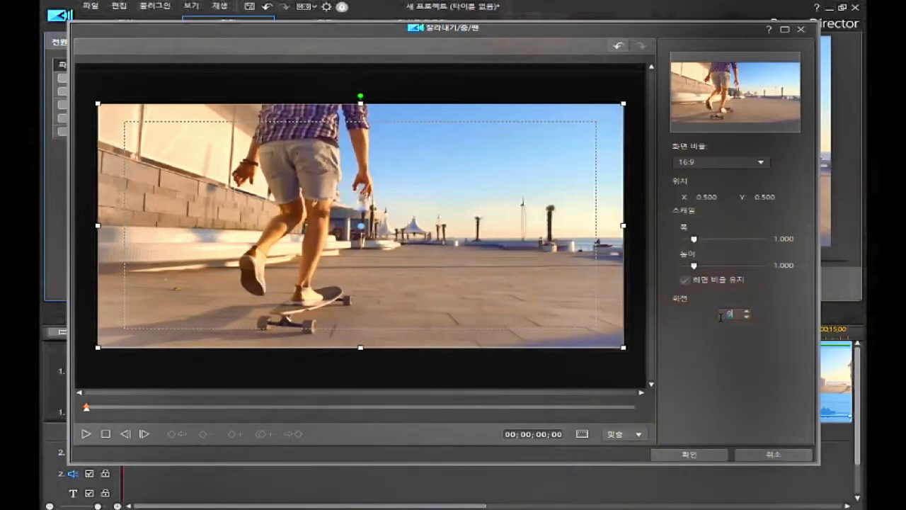
type("90")
key("Return")
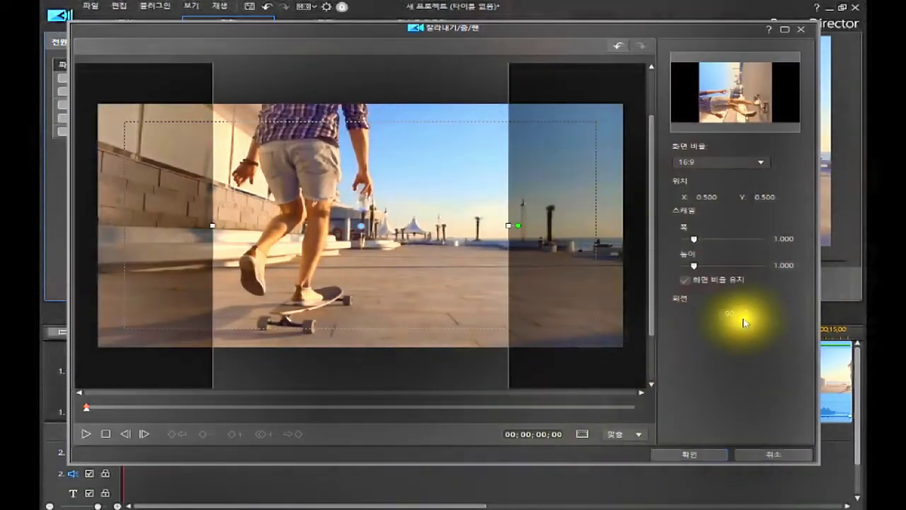
double_click(744, 313)
left_click_drag(744, 313, 715, 322)
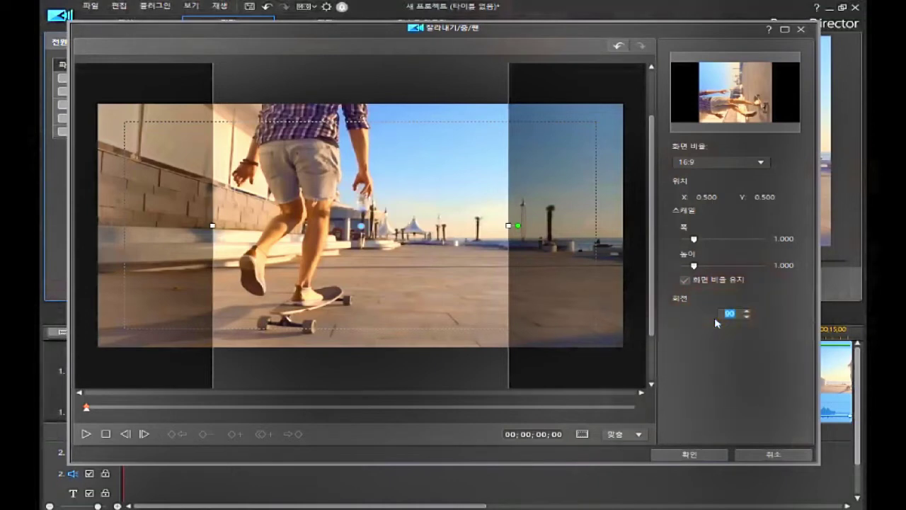
left_click(714, 317)
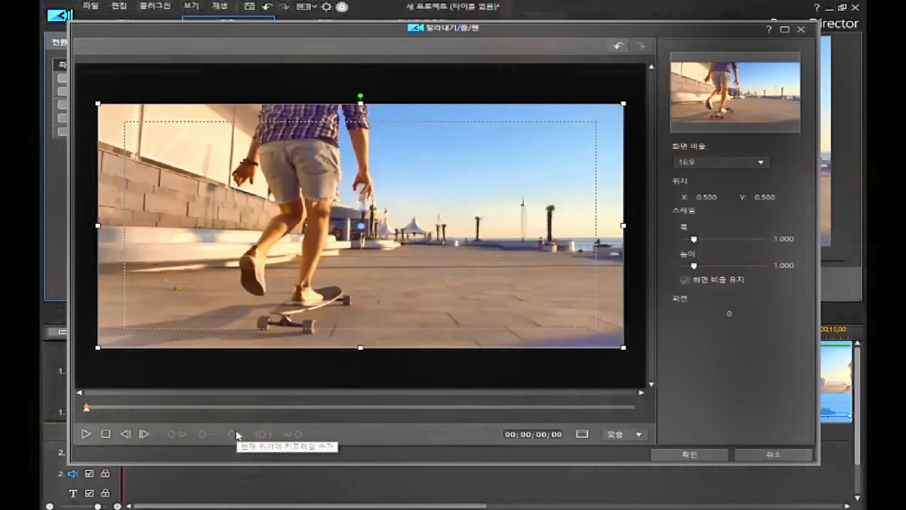
Step: Examine the keyframe controls and the preview's reference-line snapping, TV safe zone (TV 안전 지대) and grid line (눈금선) options
left_click(261, 434)
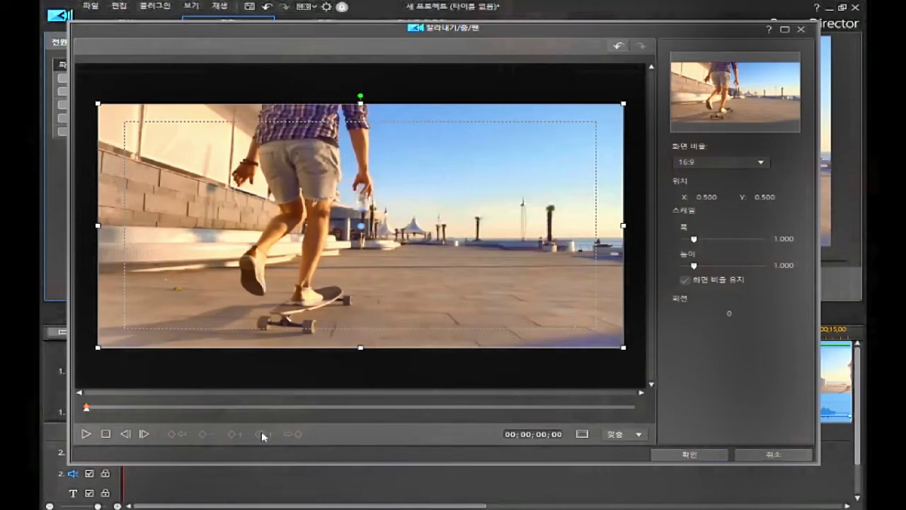
left_click(297, 433)
left_click(581, 436)
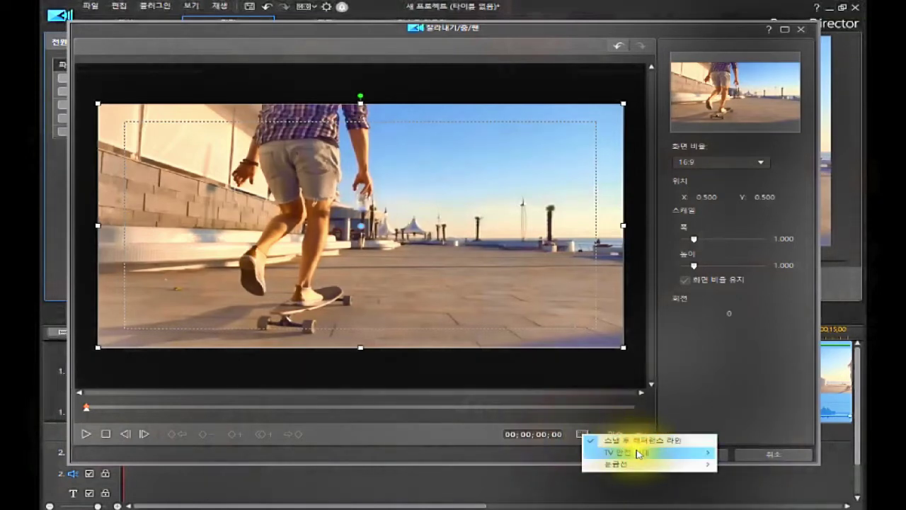
mouse_move(638, 453)
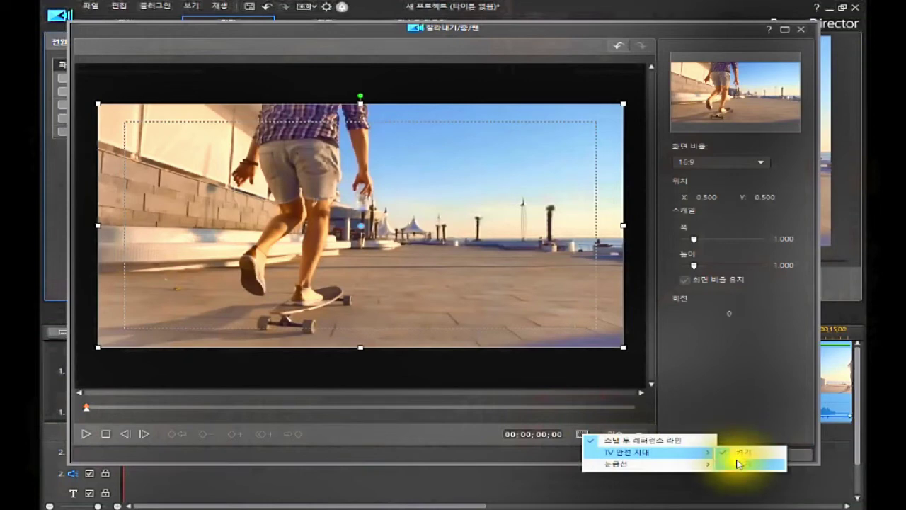
mouse_move(636, 466)
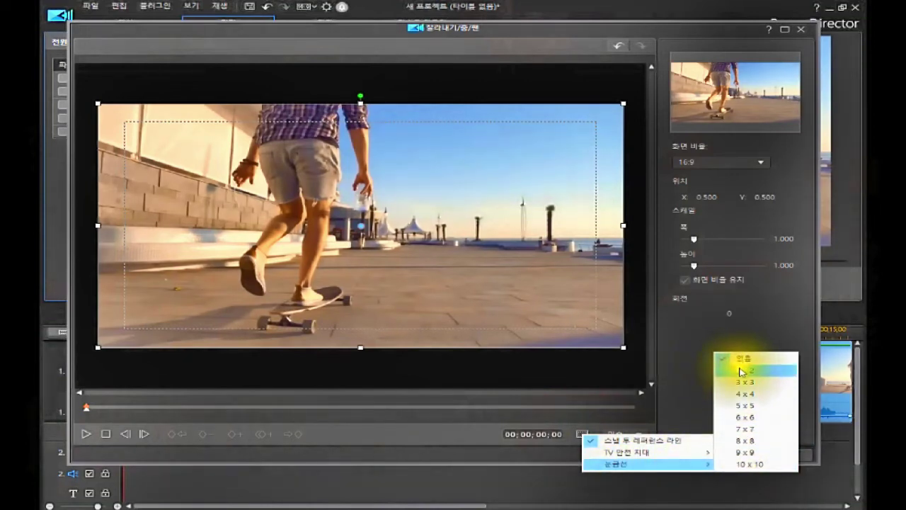
left_click(741, 377)
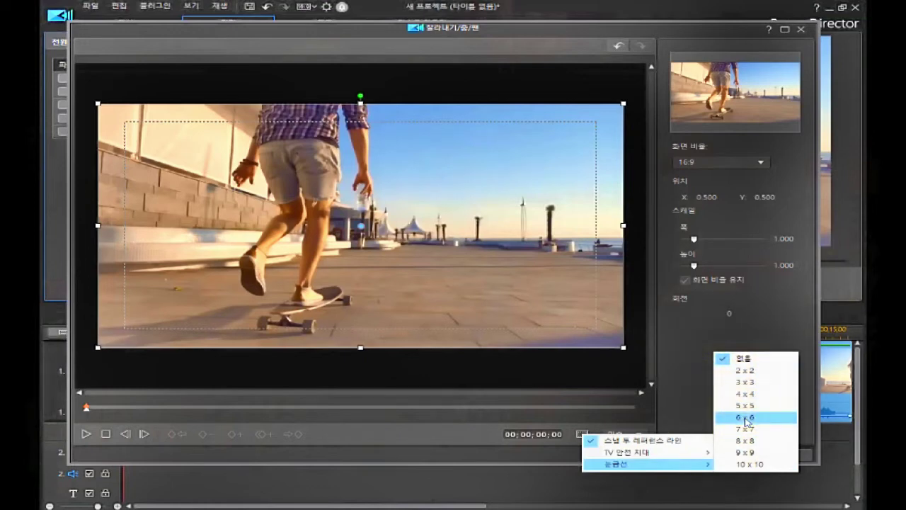
left_click_drag(745, 422, 736, 467)
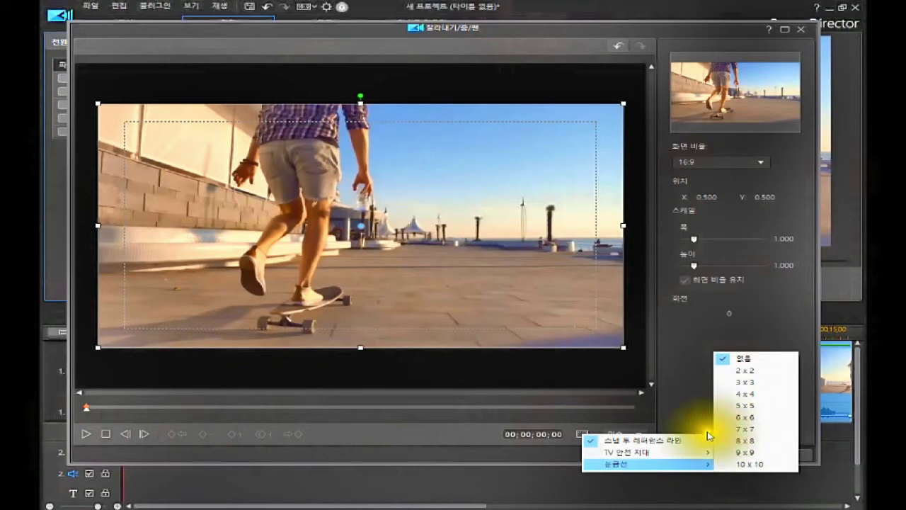
left_click(668, 440)
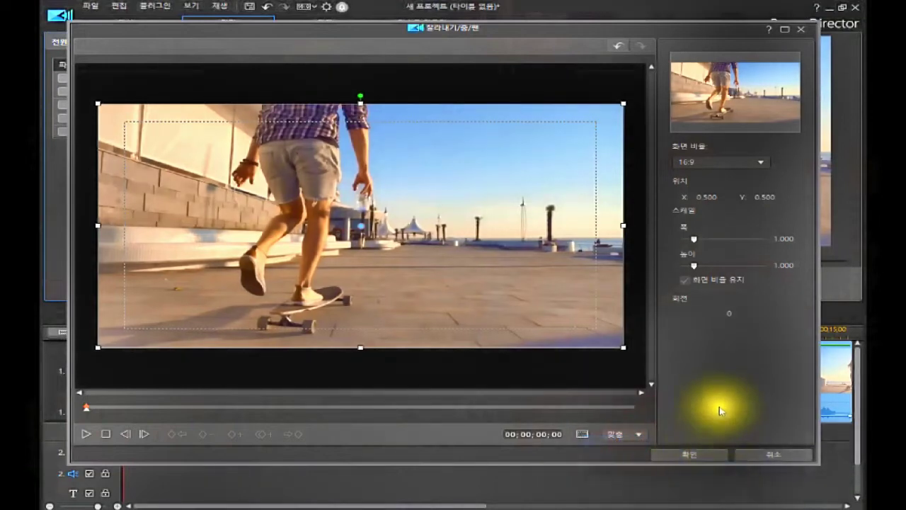
Step: Enlarge the preview to 75% and return it to the fit (맞춤) size
left_click(637, 436)
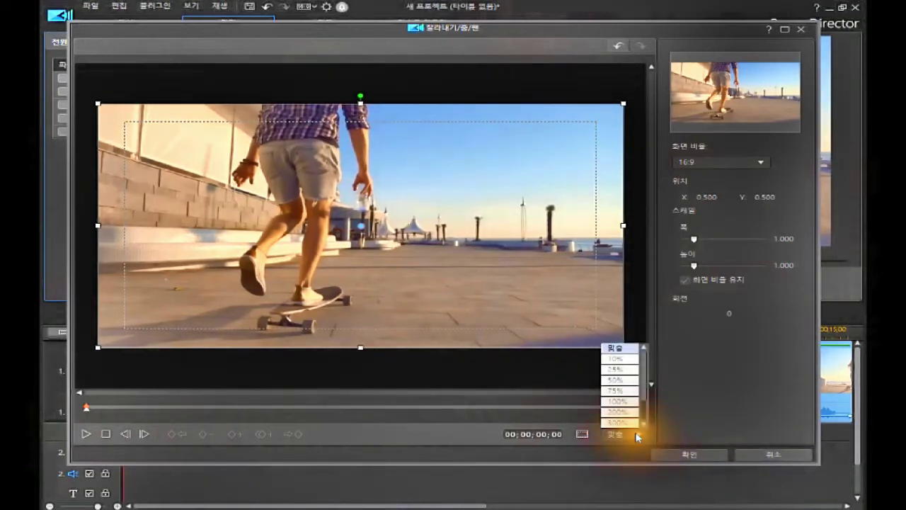
left_click(607, 350)
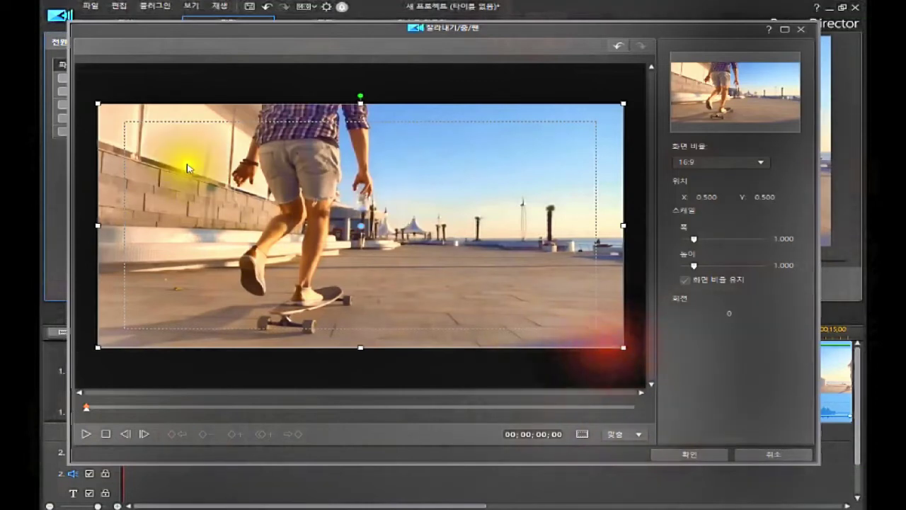
left_click(635, 436)
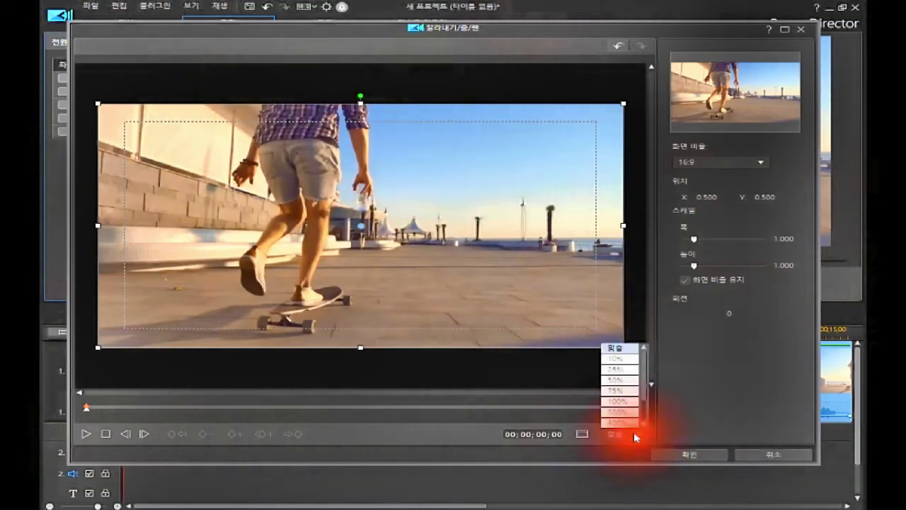
left_click(618, 392)
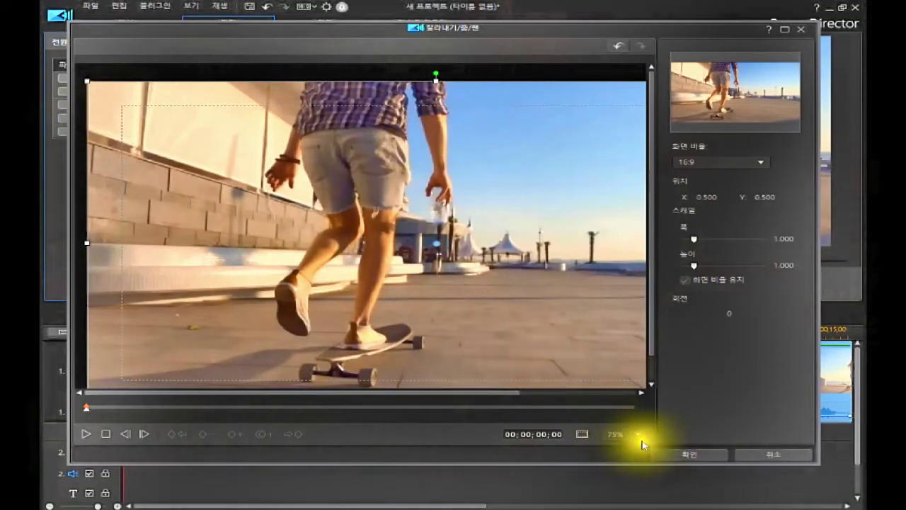
left_click_drag(652, 353, 651, 273)
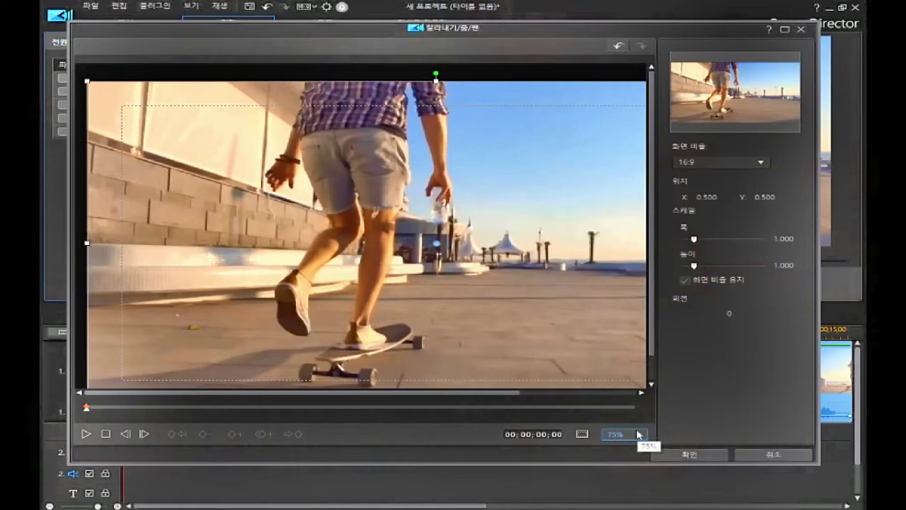
left_click(638, 434)
left_click_drag(642, 390, 634, 349)
left_click(631, 348)
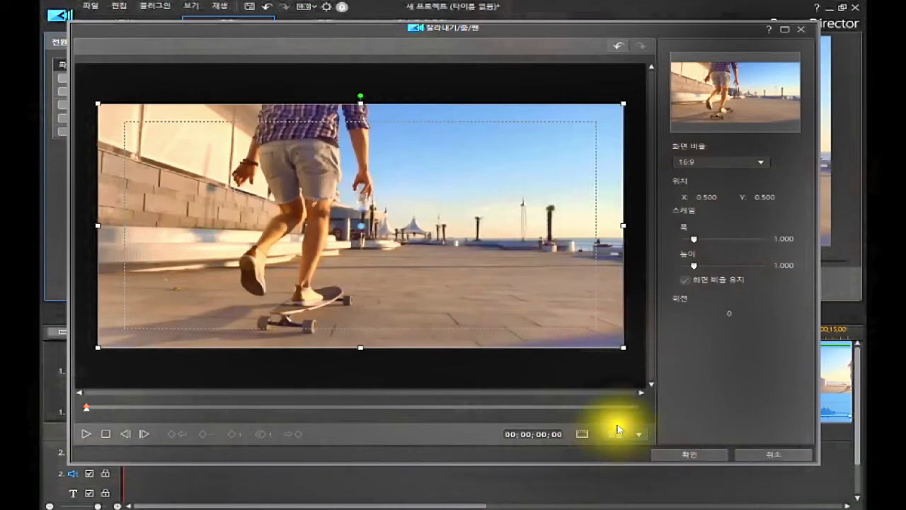
Step: Add a crop keyframe at 00;00;05;01 and shift it along the keyframe timeline to 00;00;05;14
left_click(259, 403)
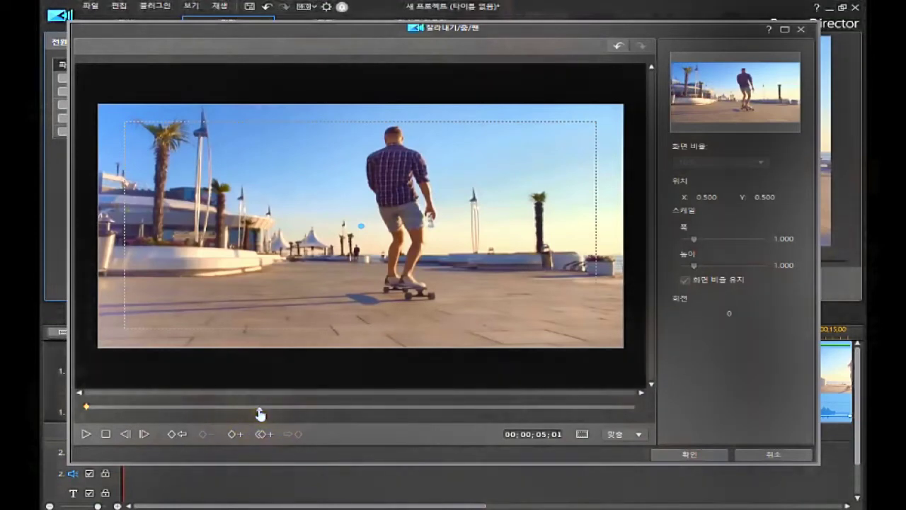
left_click(234, 435)
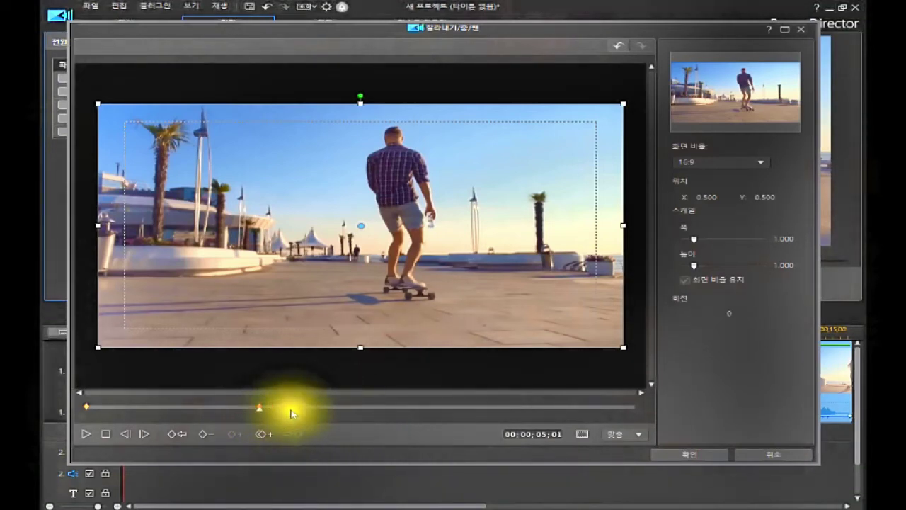
left_click(380, 409)
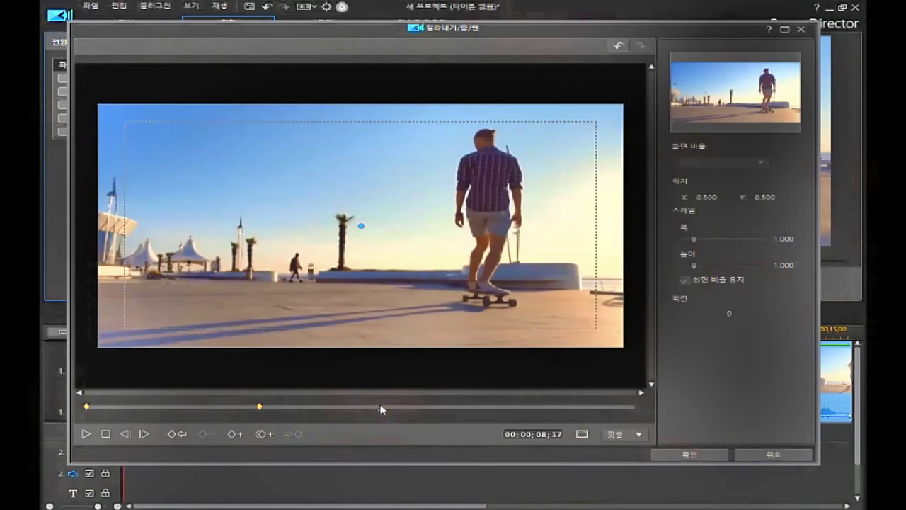
left_click_drag(380, 409, 259, 412)
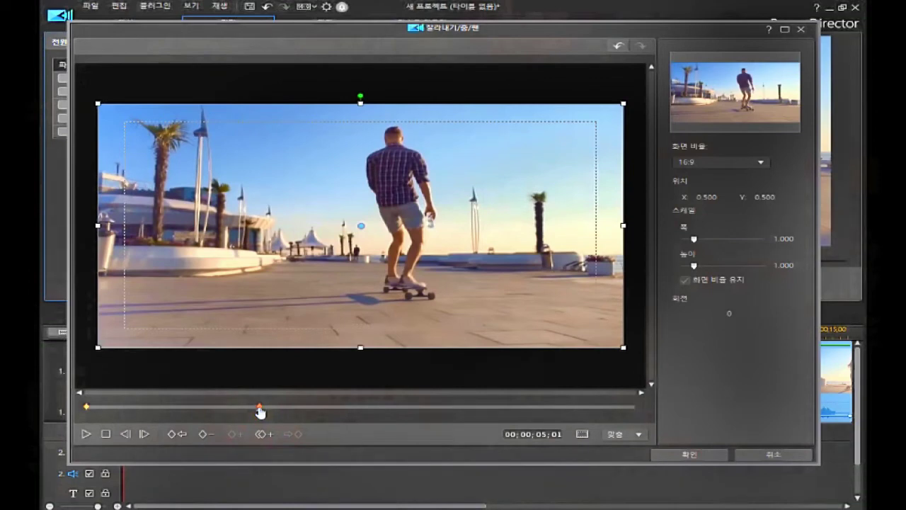
mouse_move(261, 412)
left_mouse_down()
mouse_move(314, 419)
mouse_move(243, 418)
mouse_move(276, 418)
left_mouse_up()
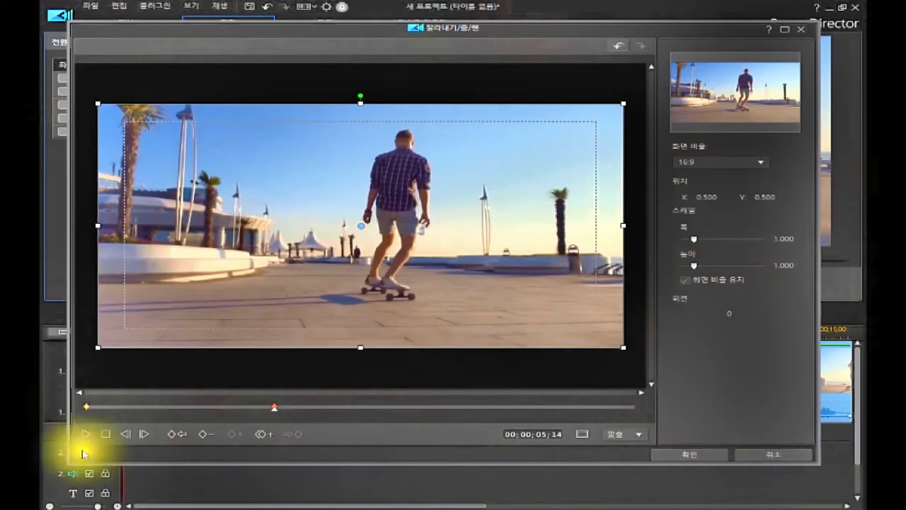
left_click(86, 407)
left_click(277, 433)
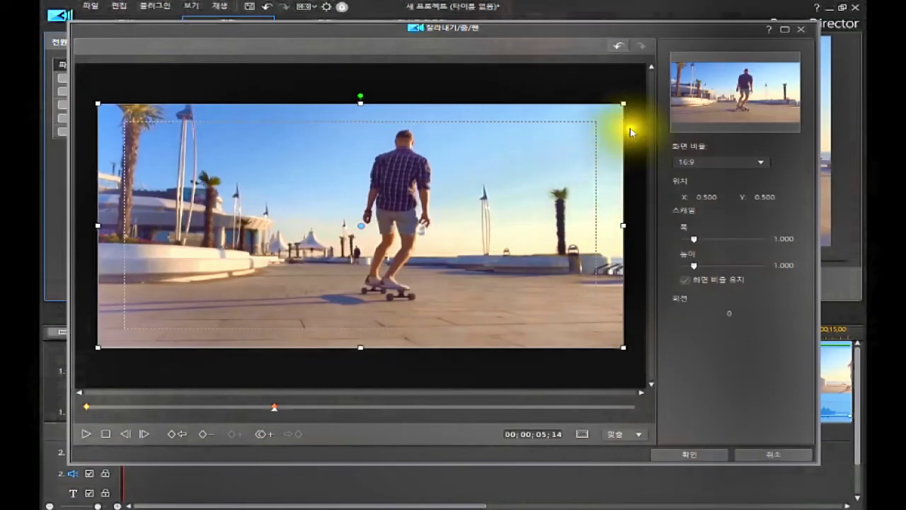
Step: Shrink the crop area at the second keyframe to a scale of about 0.396 and move it to about X 0.634, Y 0.644
left_click(619, 108)
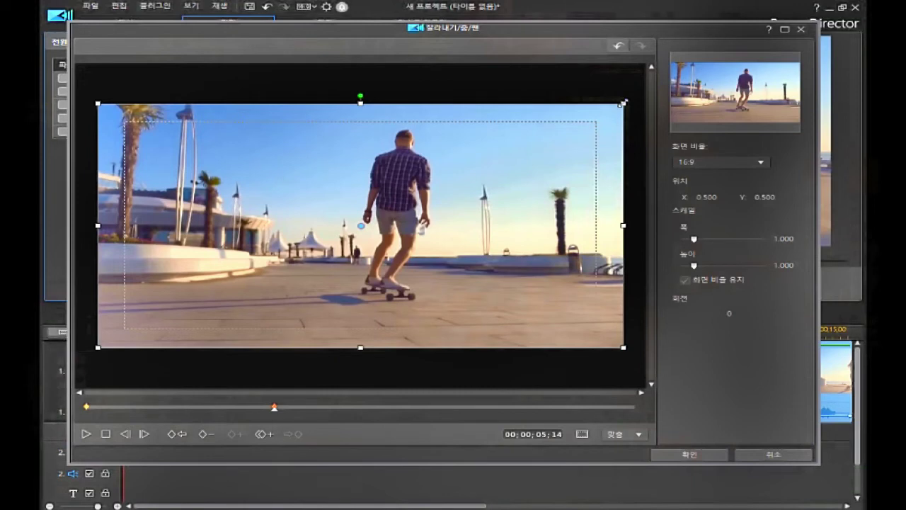
left_click(623, 102)
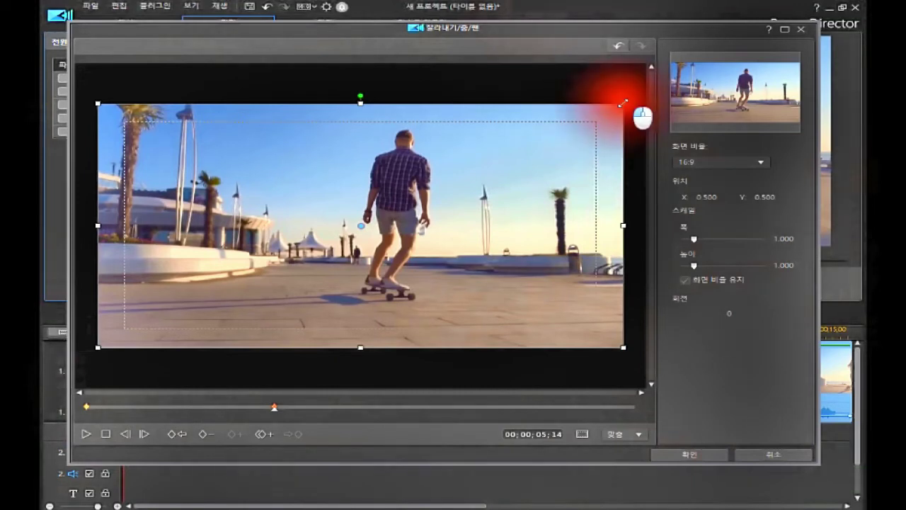
left_click_drag(622, 103, 575, 176)
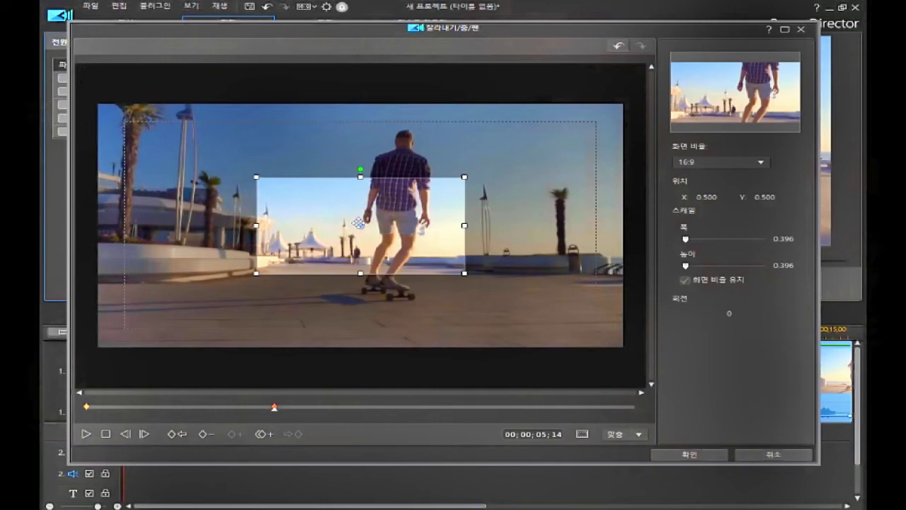
left_click_drag(358, 223, 429, 258)
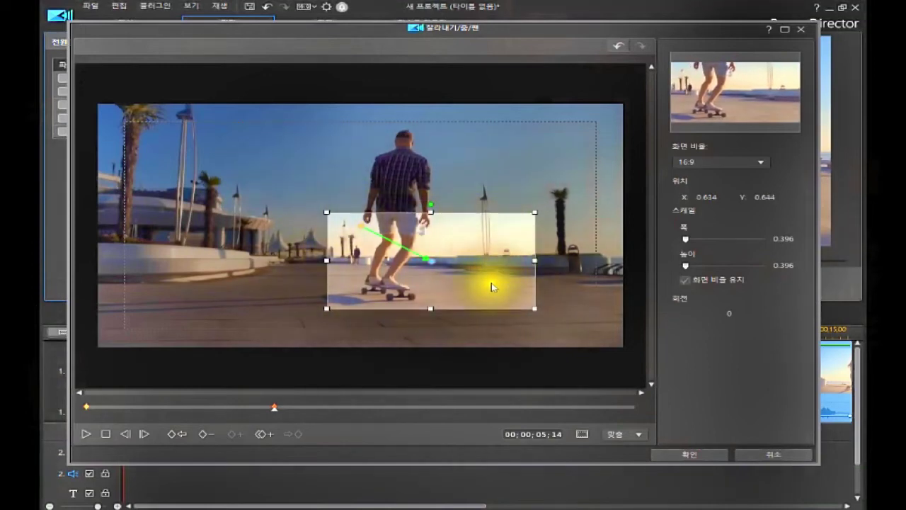
Step: Enlarge the second keyframe's crop area to a scale of about 0.482 and reposition it at about X 0.660, Y 0.642
left_click_drag(533, 260, 558, 260)
left_click_drag(424, 259, 446, 253)
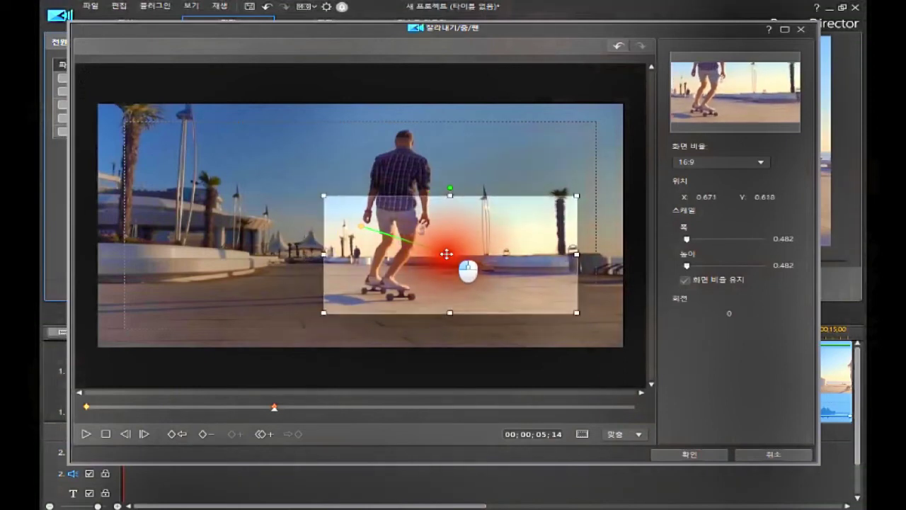
left_click_drag(446, 253, 440, 261)
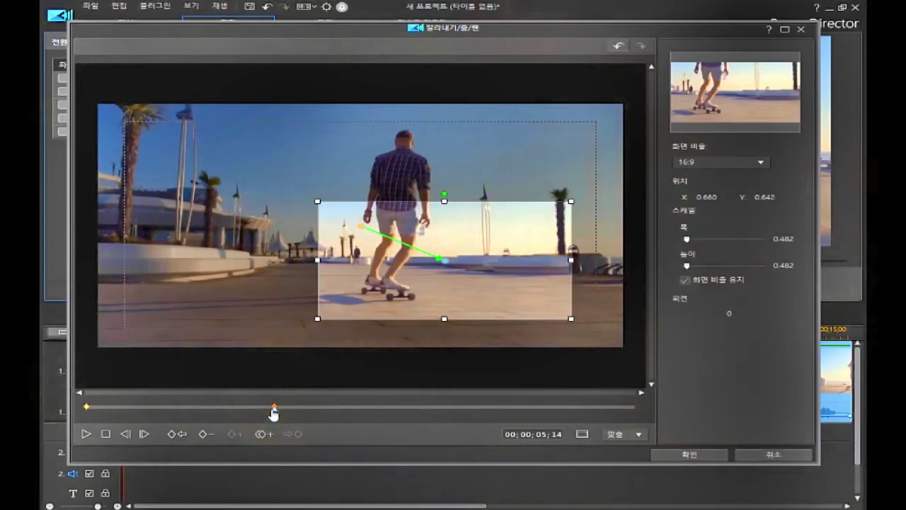
Step: Shift the second crop keyframe to 00;00;05;13 and add further keyframes at 00;00;10;21 and 00;00;12;28
mouse_move(274, 414)
left_mouse_down()
mouse_move(282, 415)
mouse_move(273, 414)
left_mouse_up()
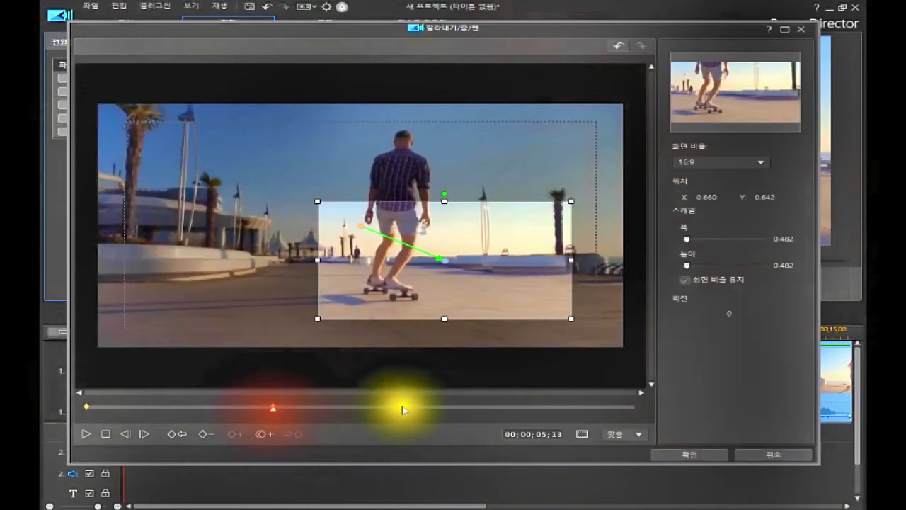
left_click(464, 397)
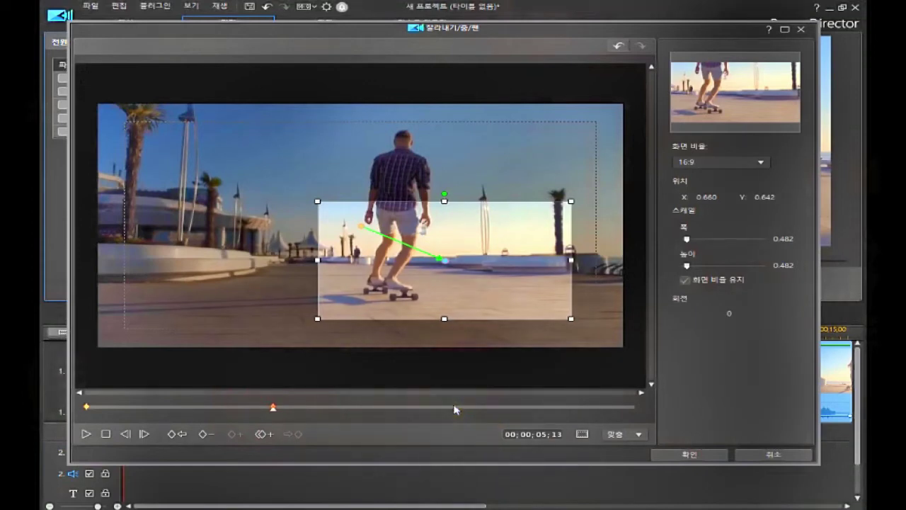
left_click(454, 409)
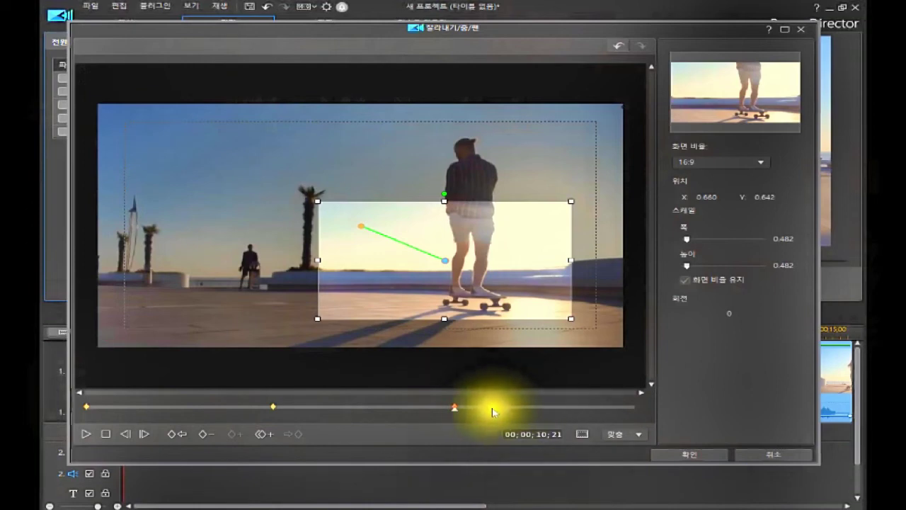
left_click(532, 409)
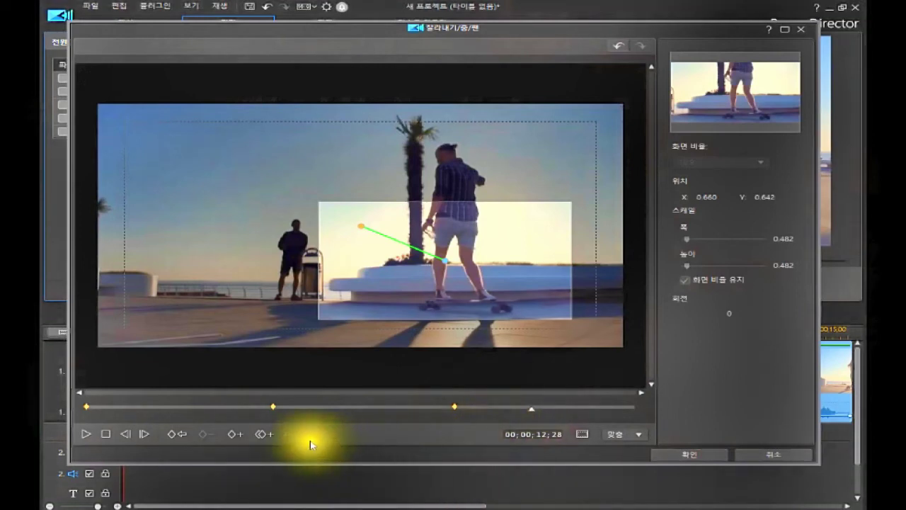
left_click(234, 437)
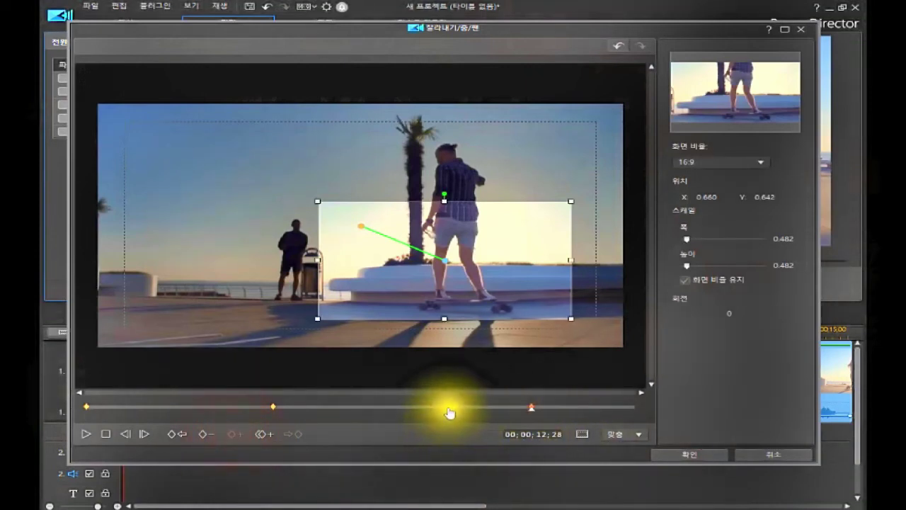
Step: Select the keyframe at 00;00;12;28 and move its crop area back near the frame's centre, at about X 0.498, Y 0.502
left_click(532, 409)
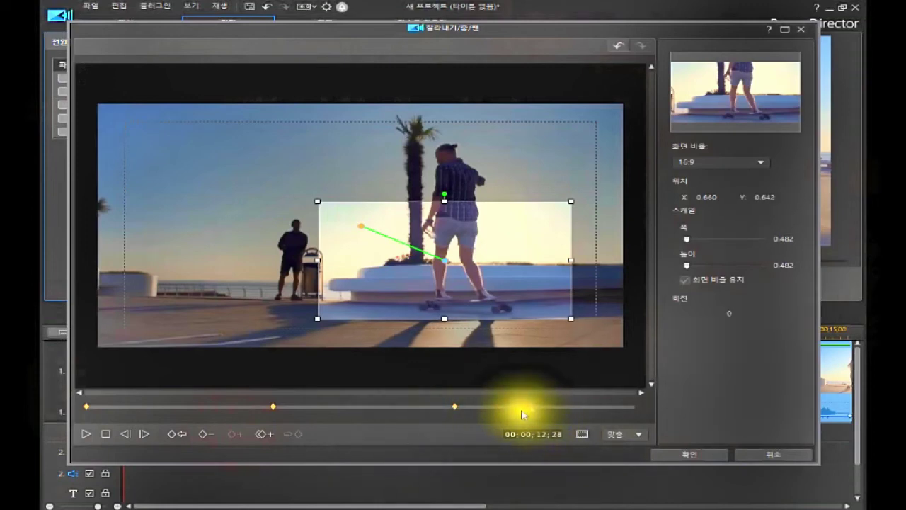
left_click(531, 415)
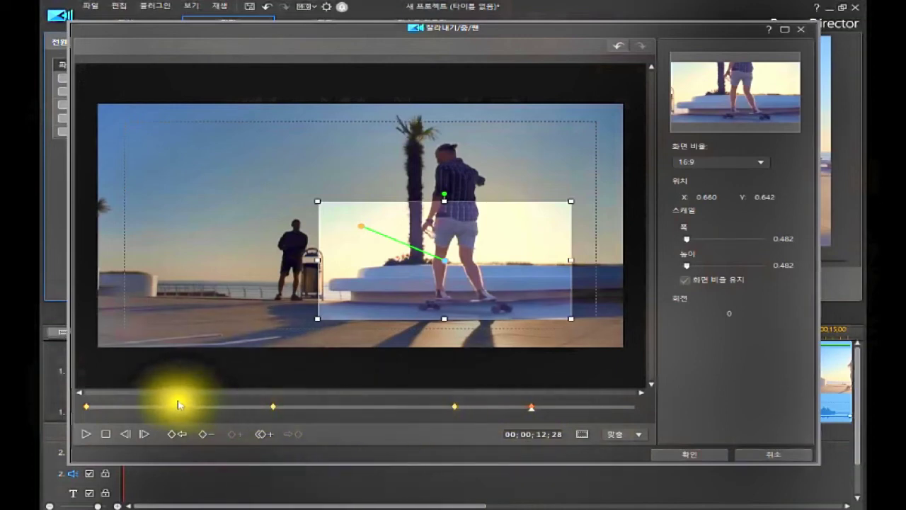
left_click_drag(274, 414, 273, 407)
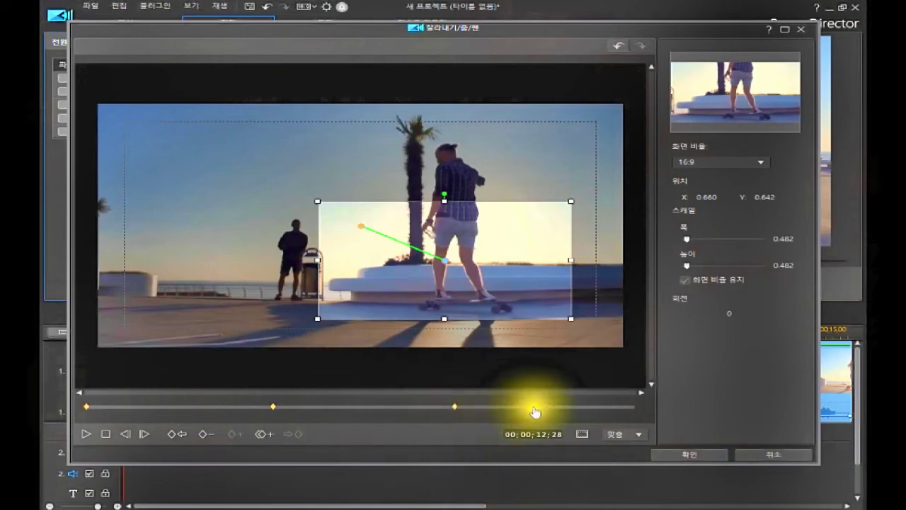
left_click(531, 407)
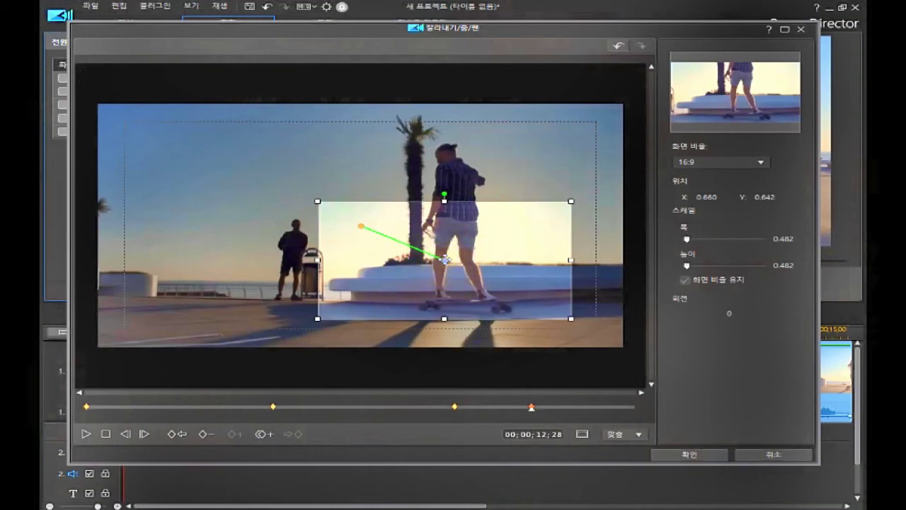
left_click(445, 260)
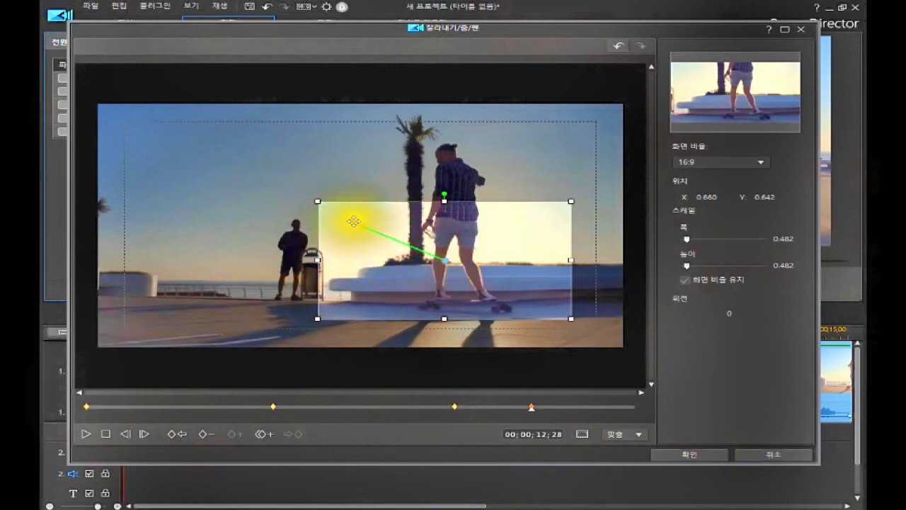
left_click(440, 260)
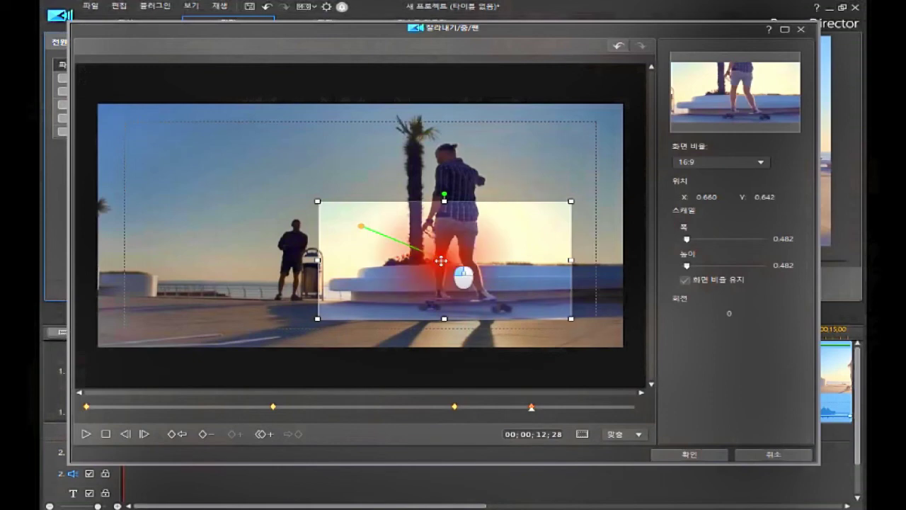
left_click_drag(435, 260, 355, 226)
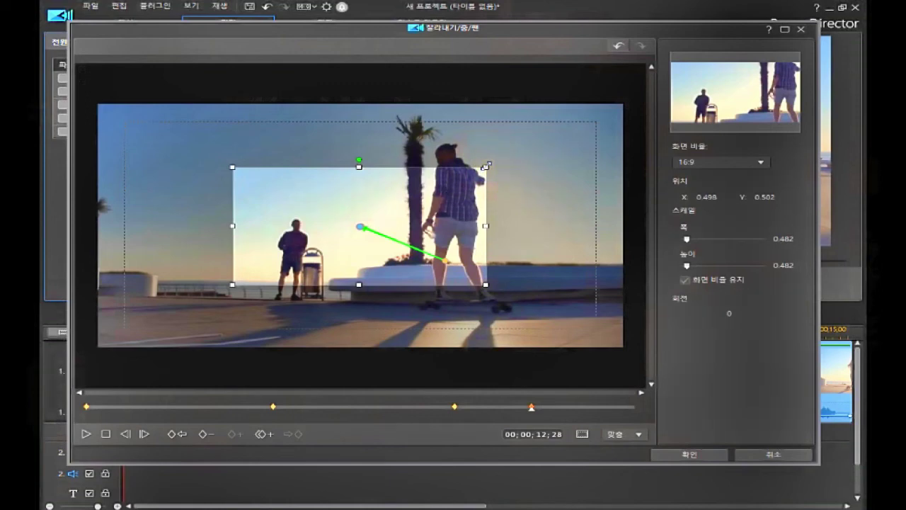
Step: Enlarge the last keyframe's crop area to nearly the full frame, at a scale of about 1.002
left_click_drag(485, 166, 487, 165)
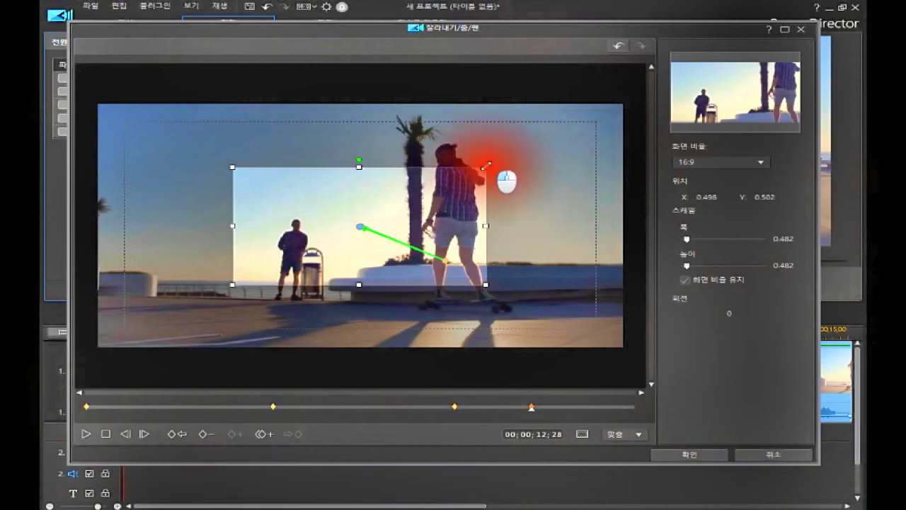
left_click_drag(487, 165, 602, 119)
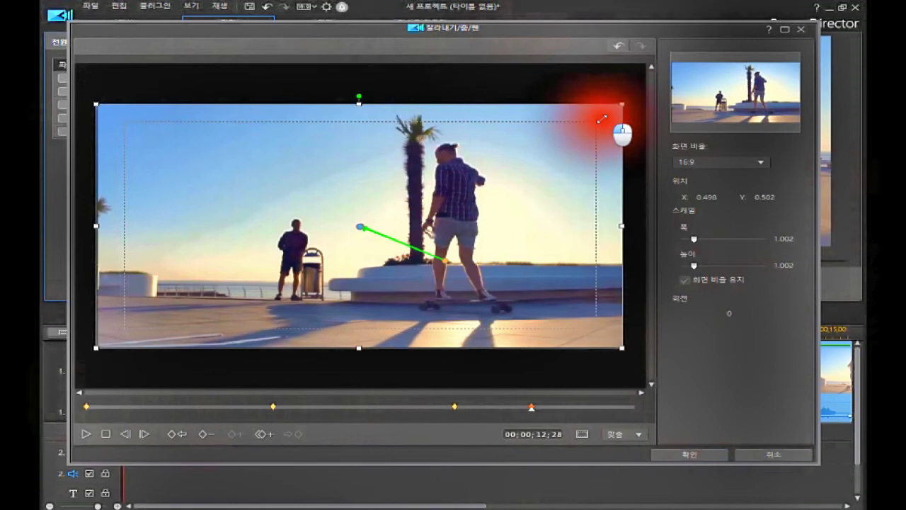
left_click_drag(602, 125, 602, 127)
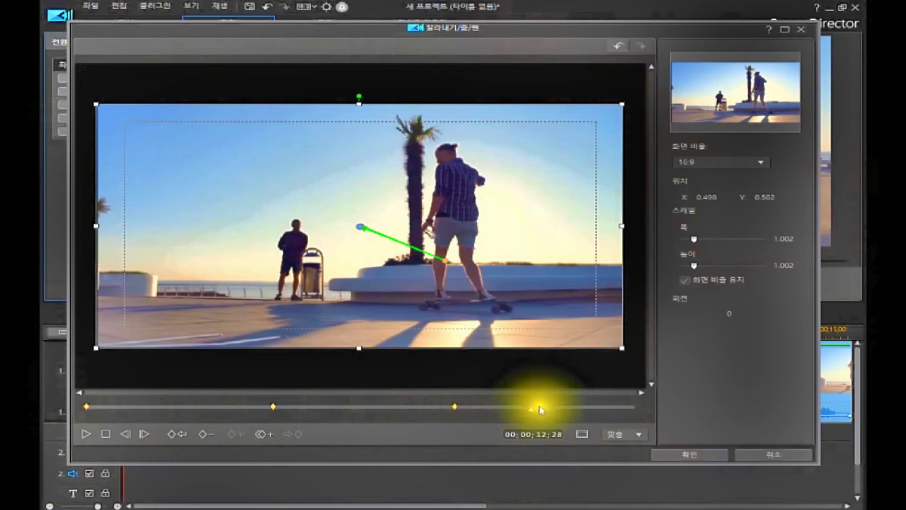
Step: Play the crop animation from the beginning, stop it, and check the frame at 00;00;07;14
left_click(105, 435)
left_click(86, 433)
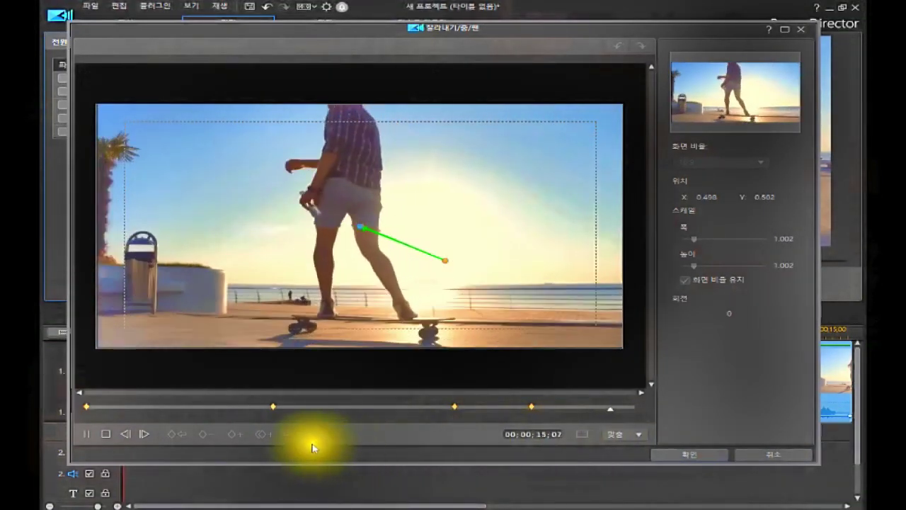
left_click(106, 433)
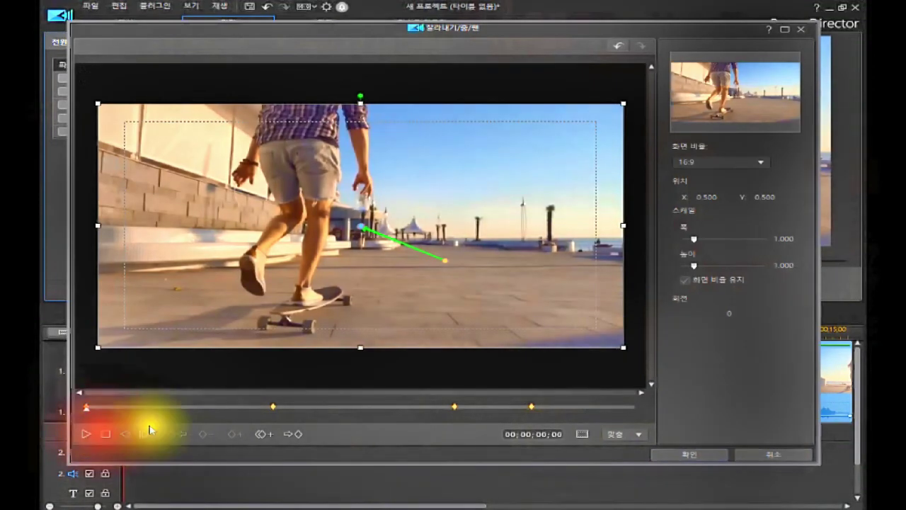
left_click(341, 406)
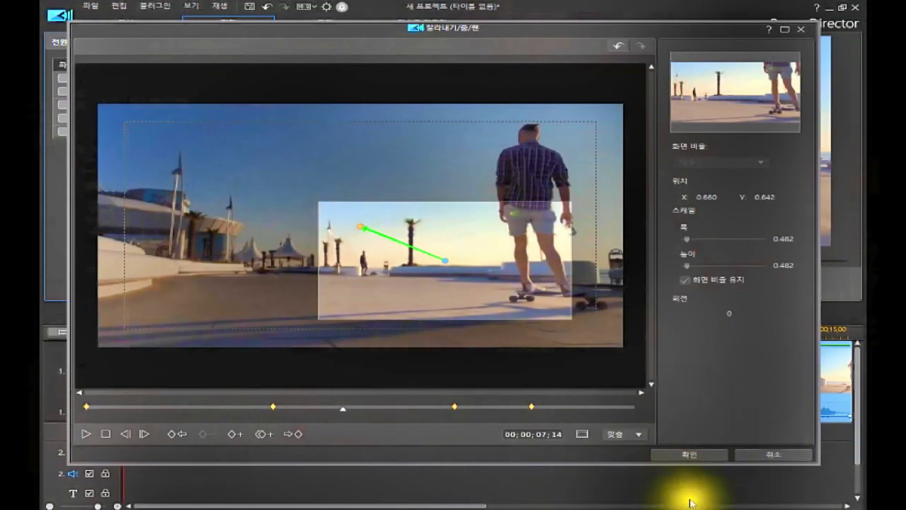
Step: Apply the Crop/Zoom/Pan (잘라내기/줌/팬) settings to the Skateboard clip and play it in the main preview
left_click(681, 456)
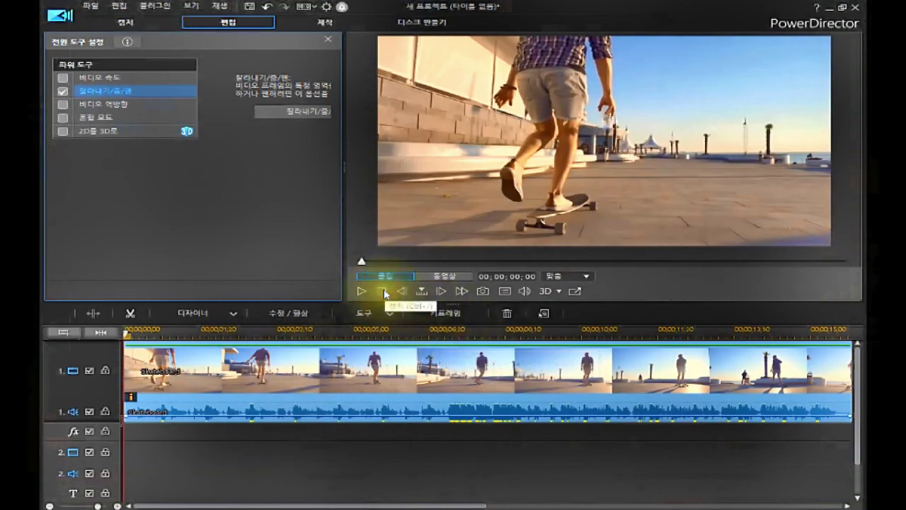
left_click(361, 292)
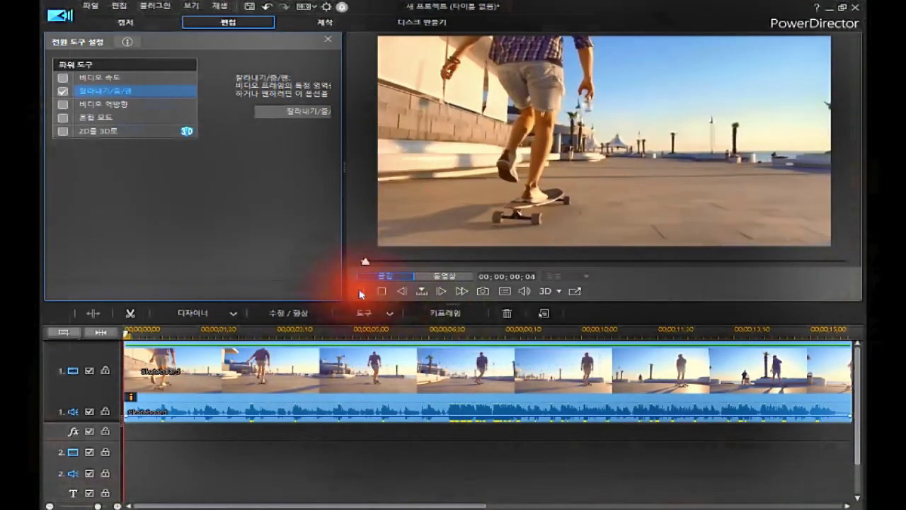